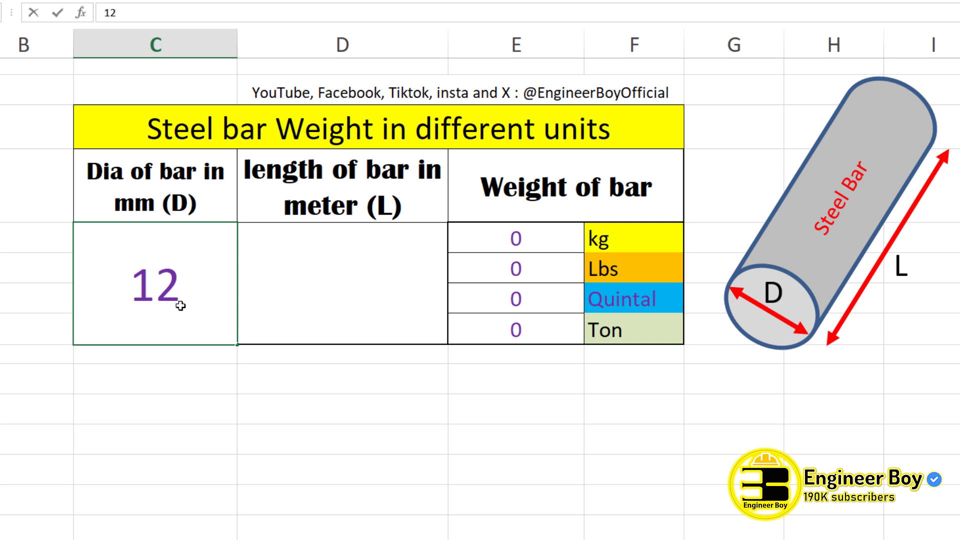
Enter 100 as the bar length in meters in the existing steel bar weight table.
left_click(331, 307)
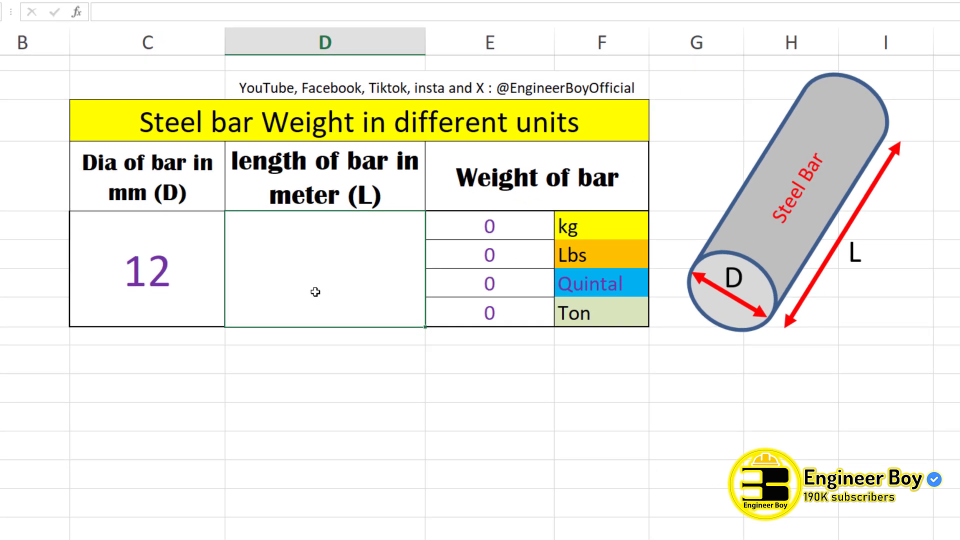
type("100")
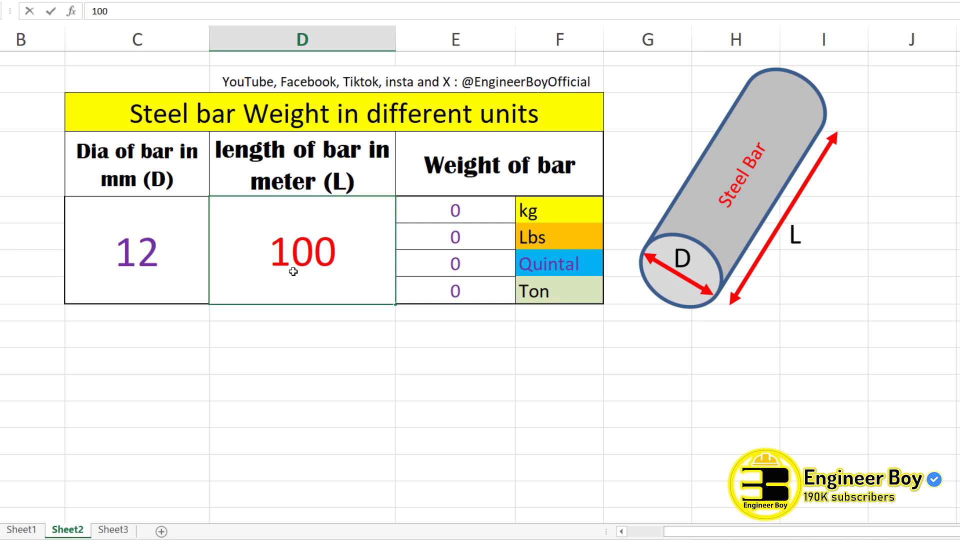
key("Return")
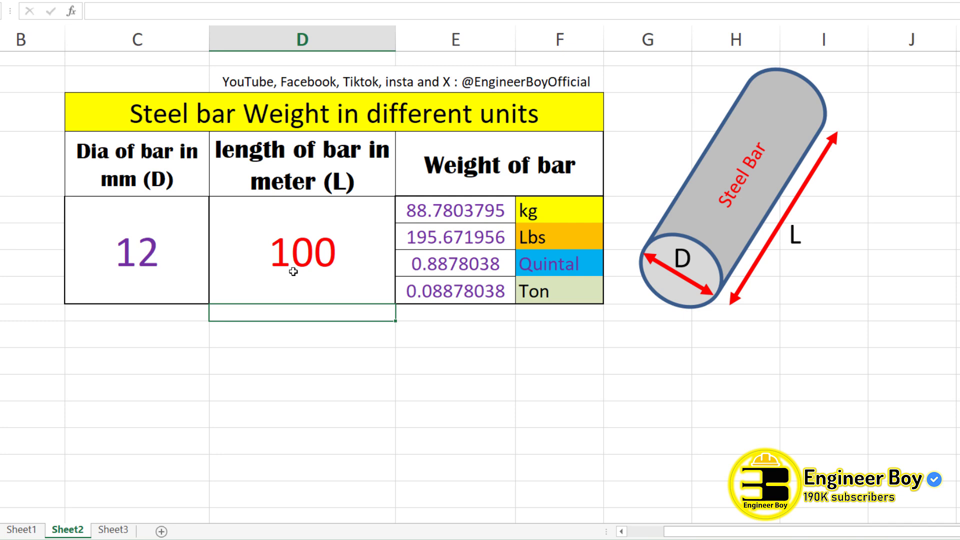
left_click(431, 416)
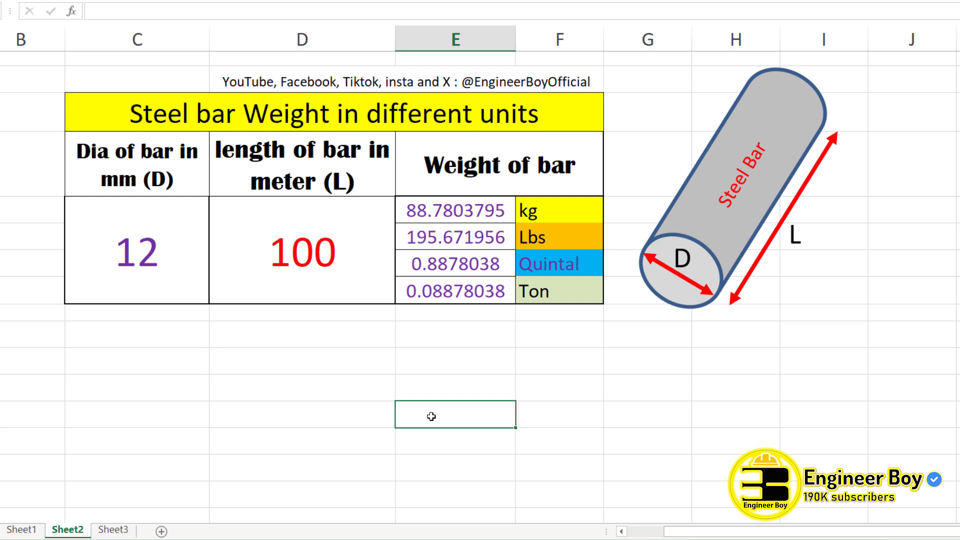
Enter the headings "dia of bar in mm", "length of bar in meter" and "weight of bar" in C10 to E10, below the existing table.
left_click(144, 331)
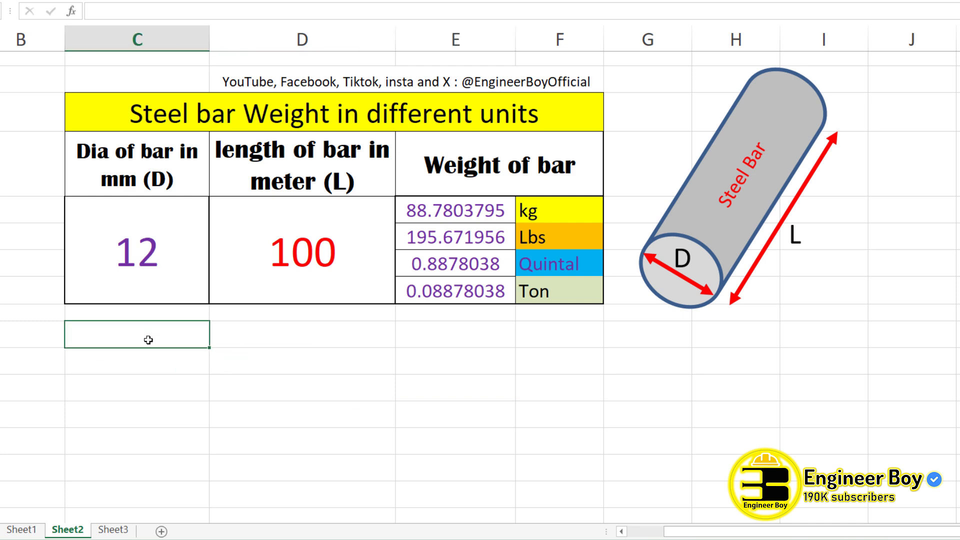
type("dia of")
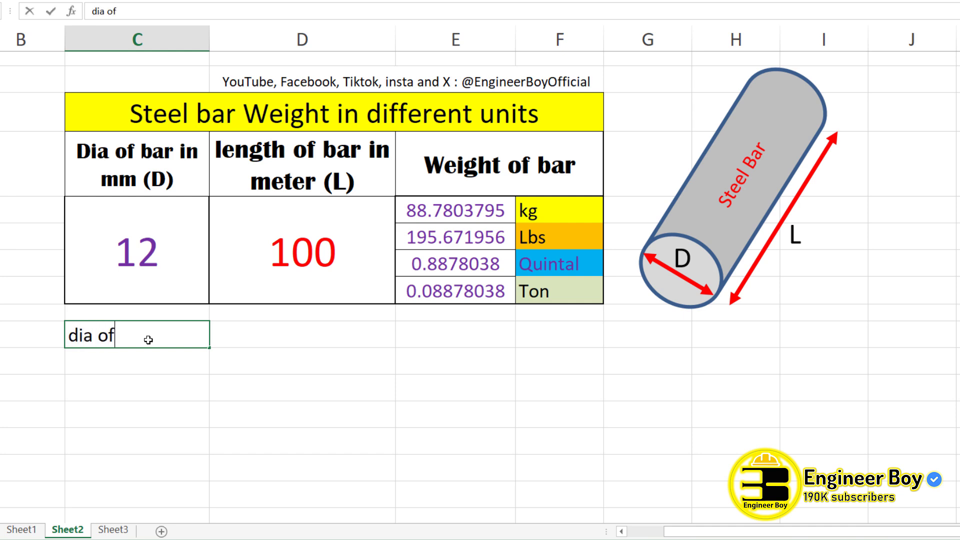
type(" bar in mm")
key("Tab")
type("length")
type(" of bar in meter")
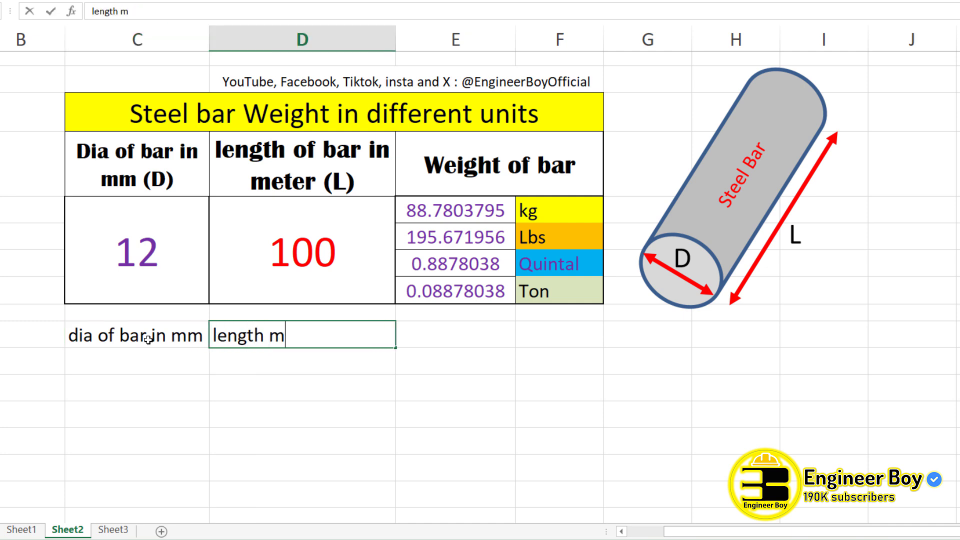
key("Tab")
type("weight ofg")
key("BackSpace")
type("bar")
key("Tab")
Merge and center the "weight of bar" heading across columns E and F, and the four cells below each of the diameter and length headings.
key("shift+Left")
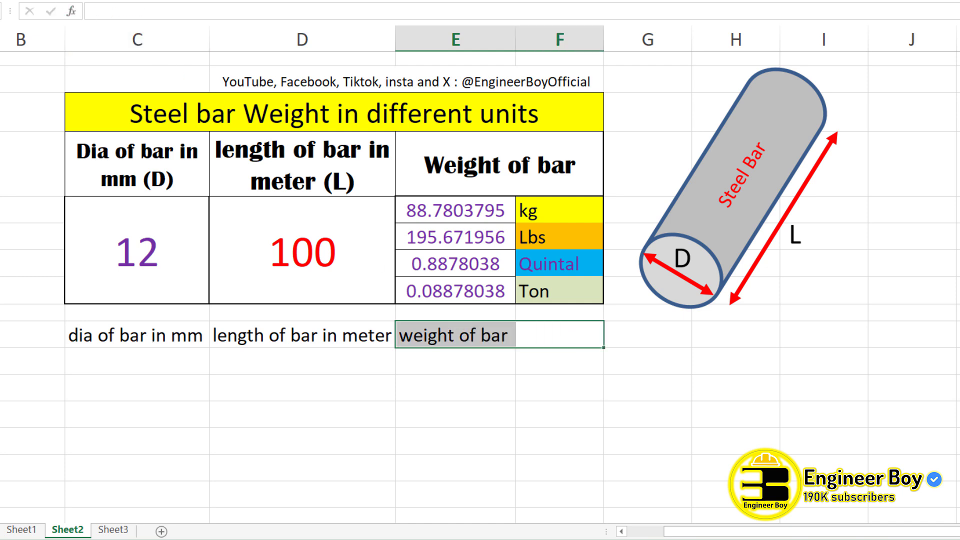
left_click(314, 29)
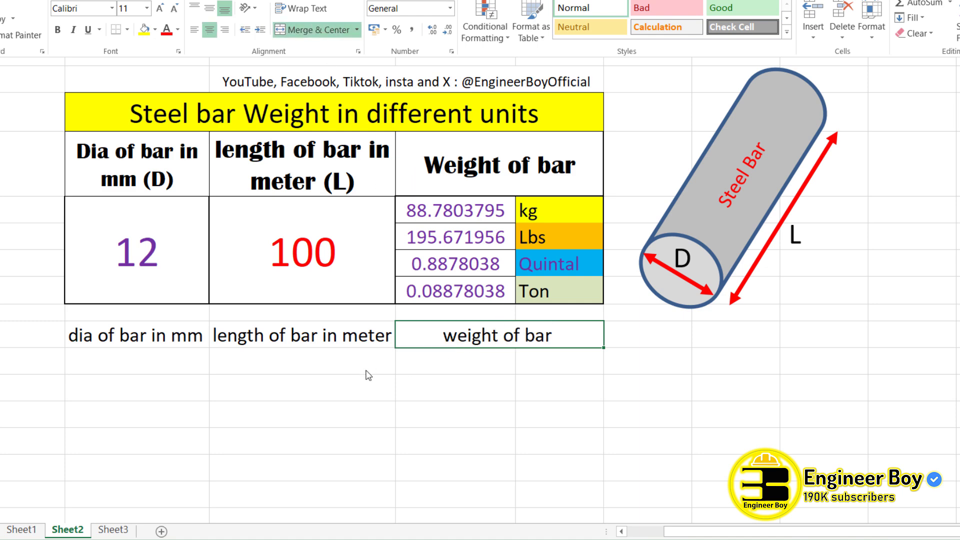
left_click(124, 344)
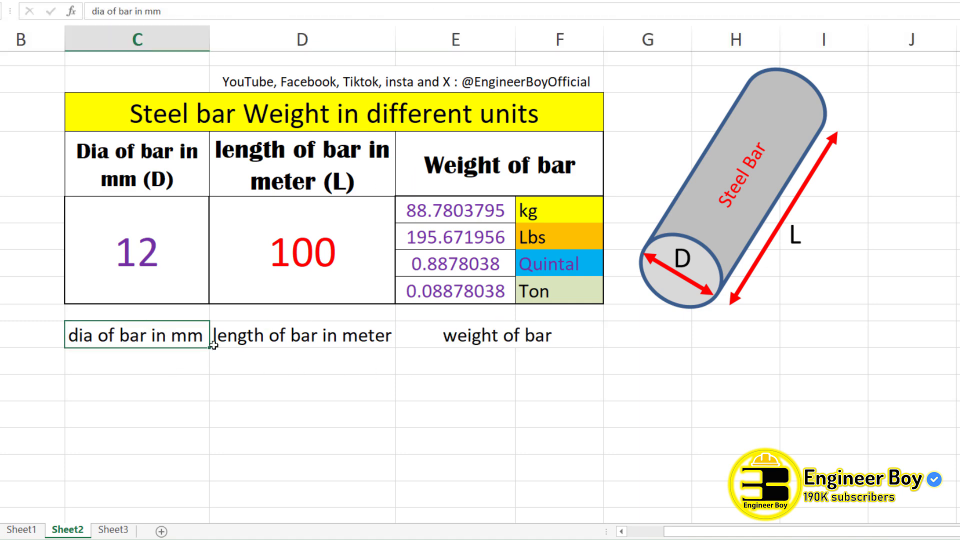
left_click_drag(146, 364, 150, 435)
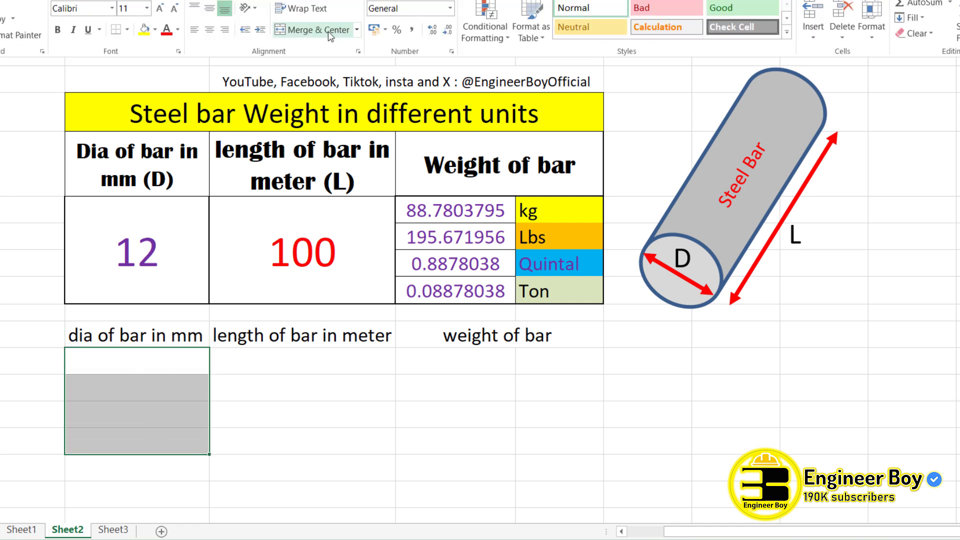
left_click(310, 29)
left_click_drag(293, 361, 274, 445)
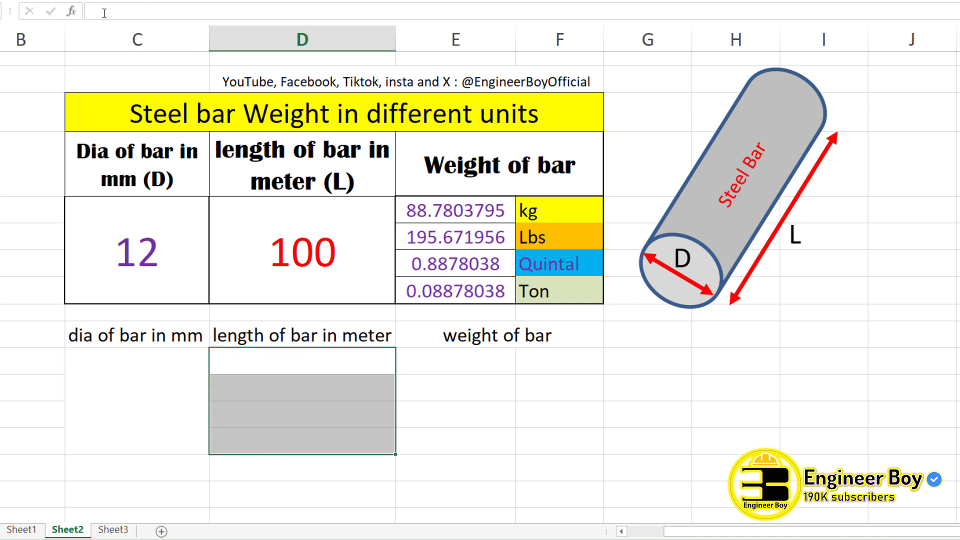
left_click(21, 2)
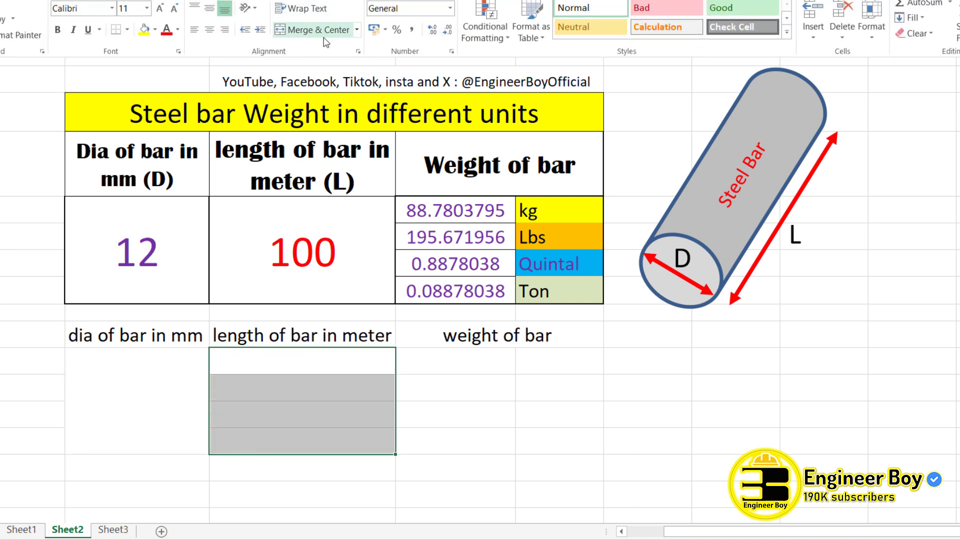
left_click(311, 29)
List the units kg, lbs, Quintal and ton in column F below the new table's weight heading.
left_click(510, 352)
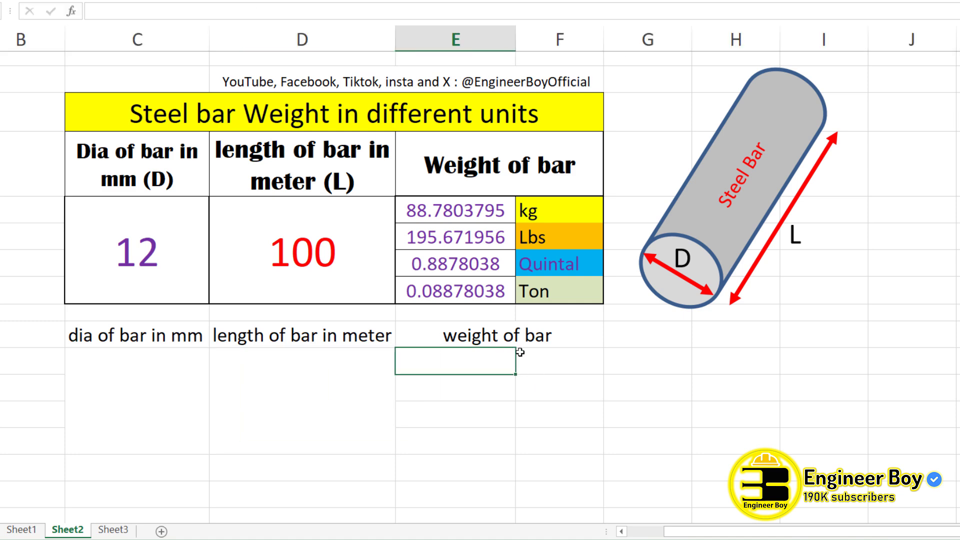
left_click(548, 358)
type("kg")
key("Return")
type("lbs")
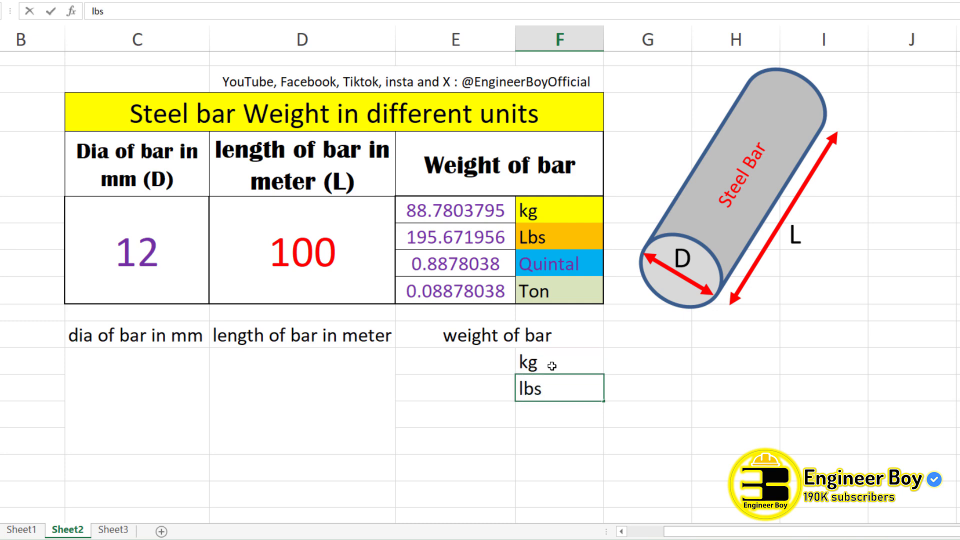
key("Return")
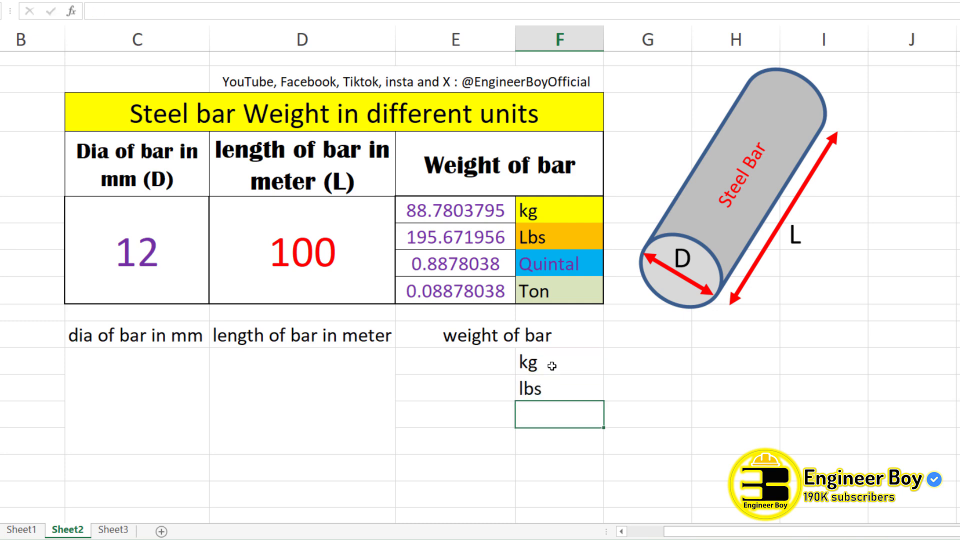
type("Quintal")
key("Return")
type("ton")
left_click(427, 416)
Apply all borders to the new table, from the diameter heading through the ton cell.
left_click_drag(97, 335, 570, 423)
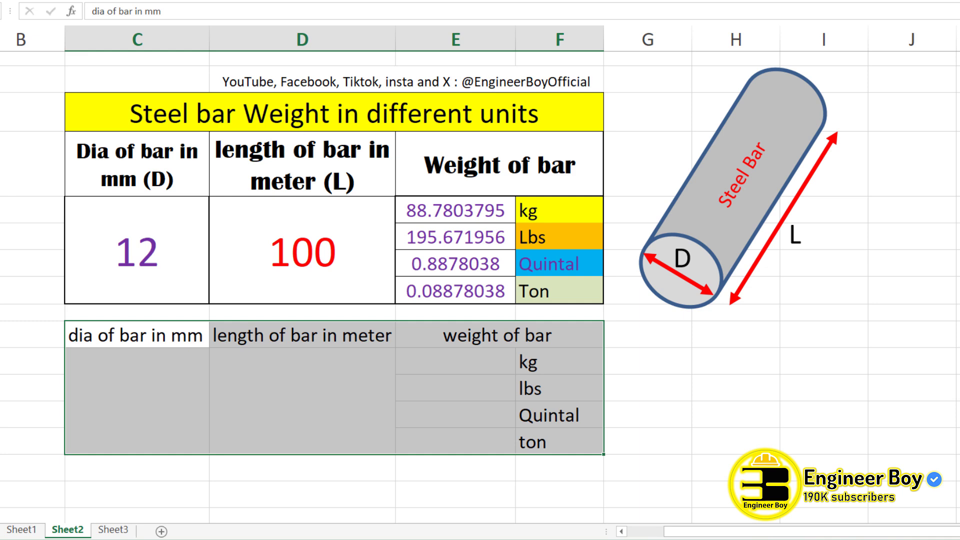
left_click(68, 1)
left_click(31, 1)
left_click(127, 29)
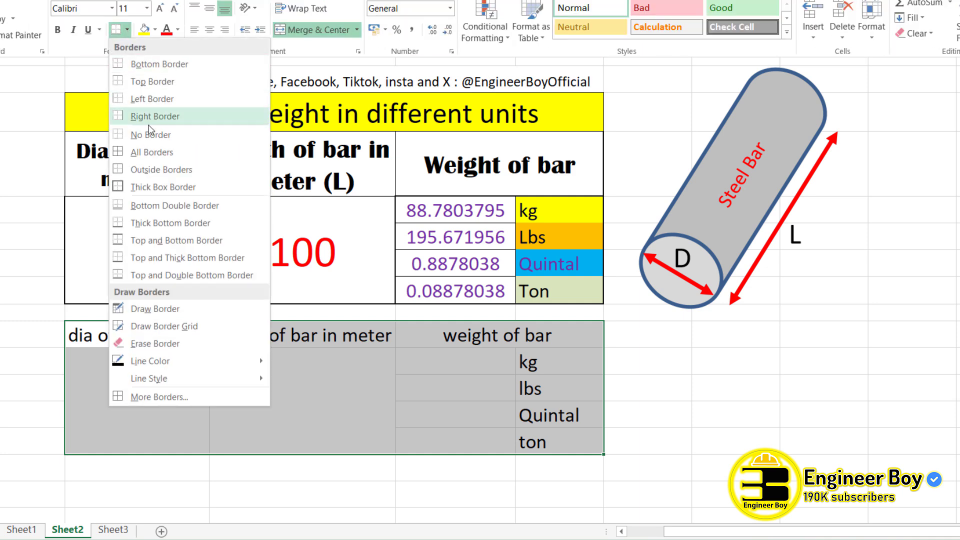
left_click(151, 152)
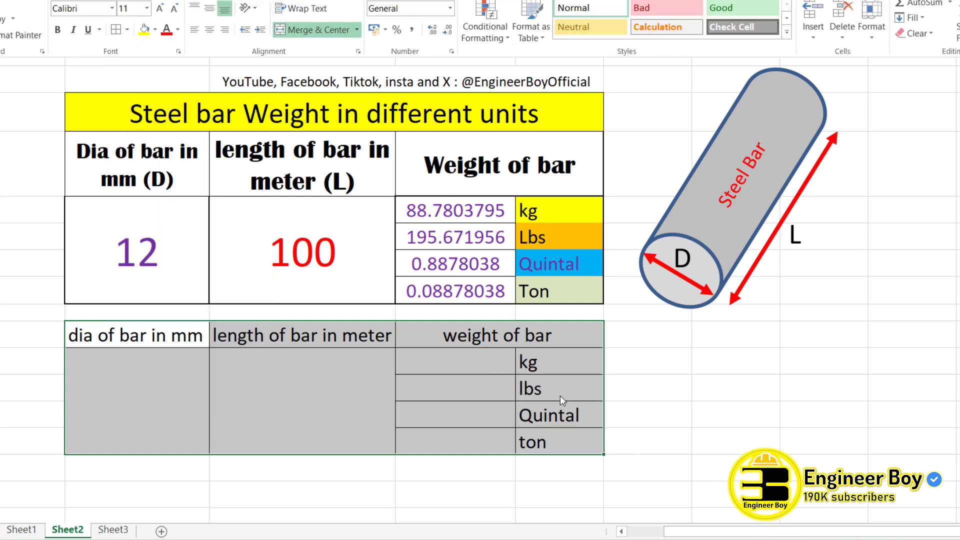
Remove the borders from the unit cells kg to ton in the new table.
left_click(555, 372)
left_click_drag(556, 376, 553, 435)
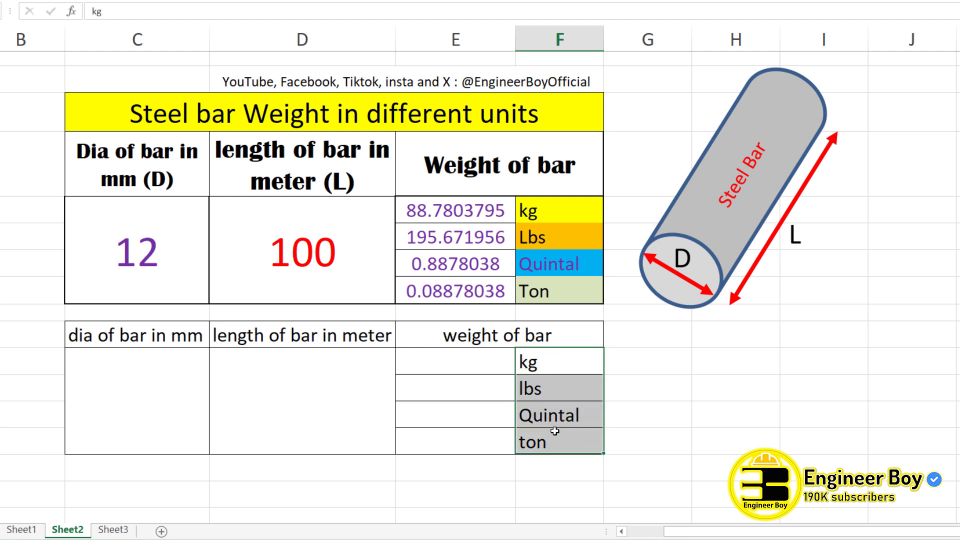
left_click(115, 1)
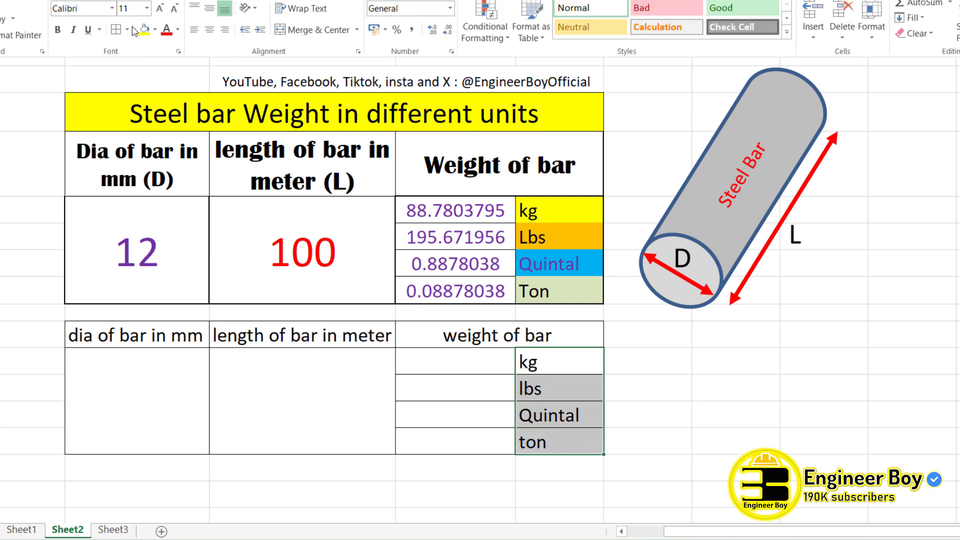
left_click(130, 33)
left_click(152, 136)
left_click(450, 373)
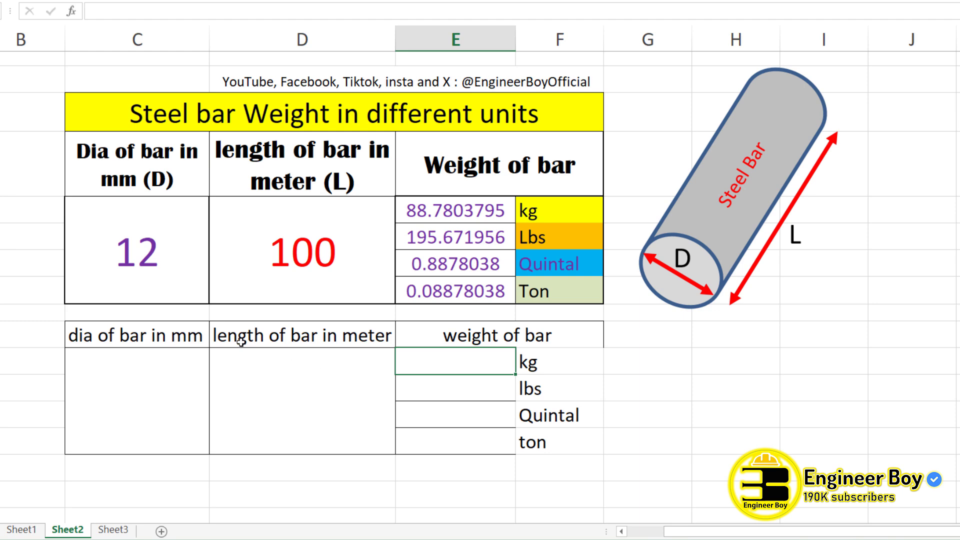
Enter the formula =(C11^2)*(D11)/162.198 in E11 to calculate the bar weight in kg.
left_click(284, 345)
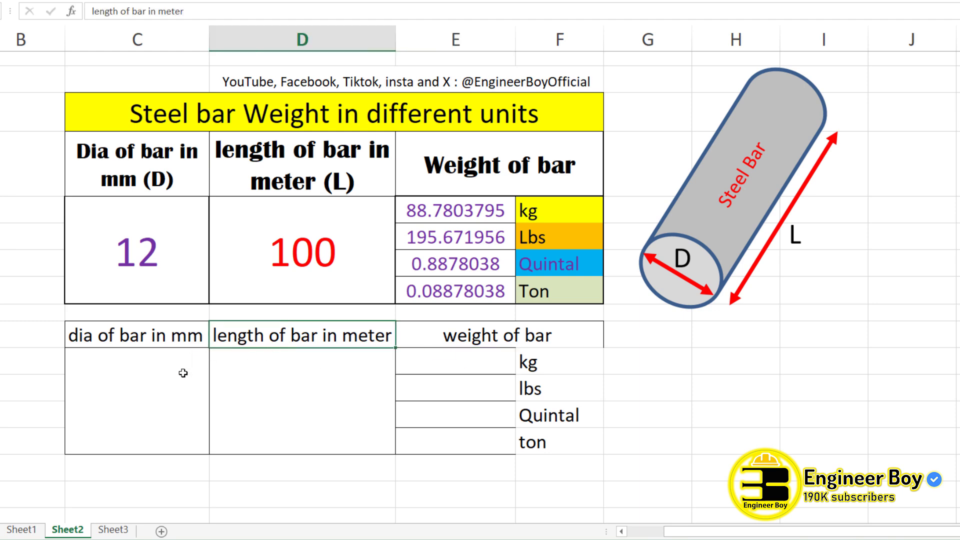
left_click(149, 403)
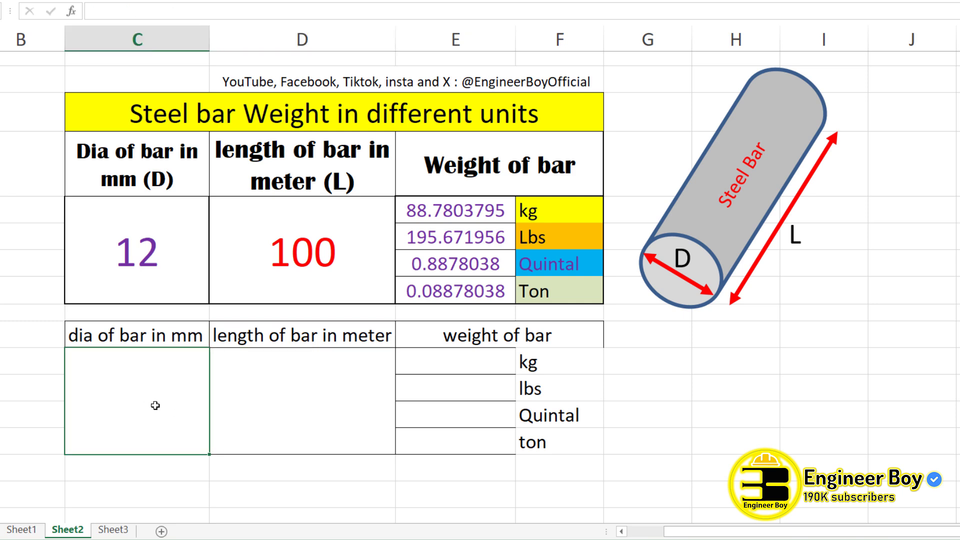
left_click(445, 371)
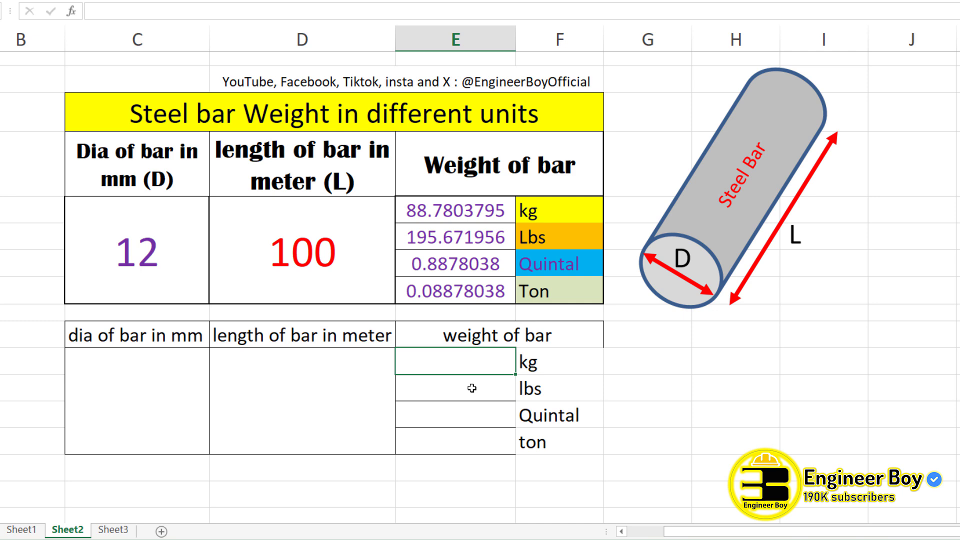
type("=")
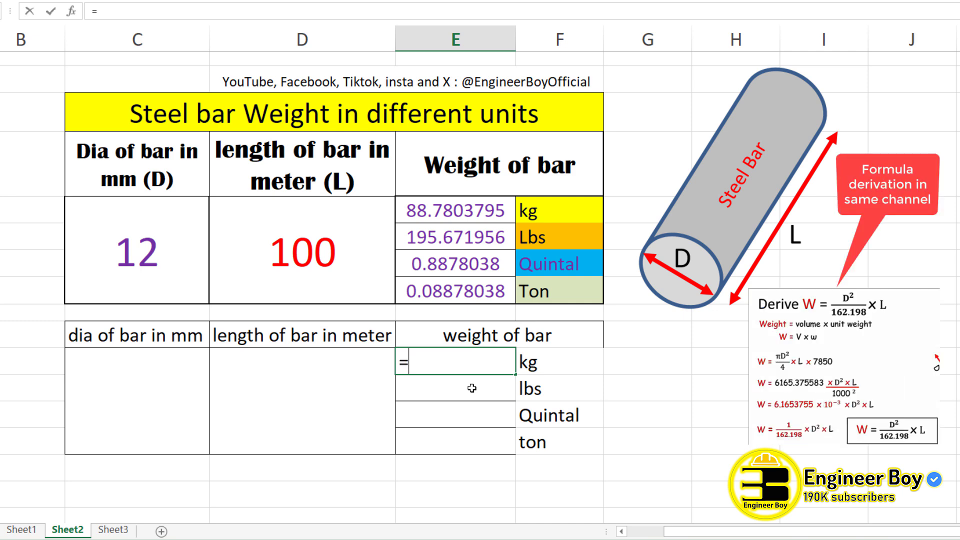
type("(")
left_click(118, 383)
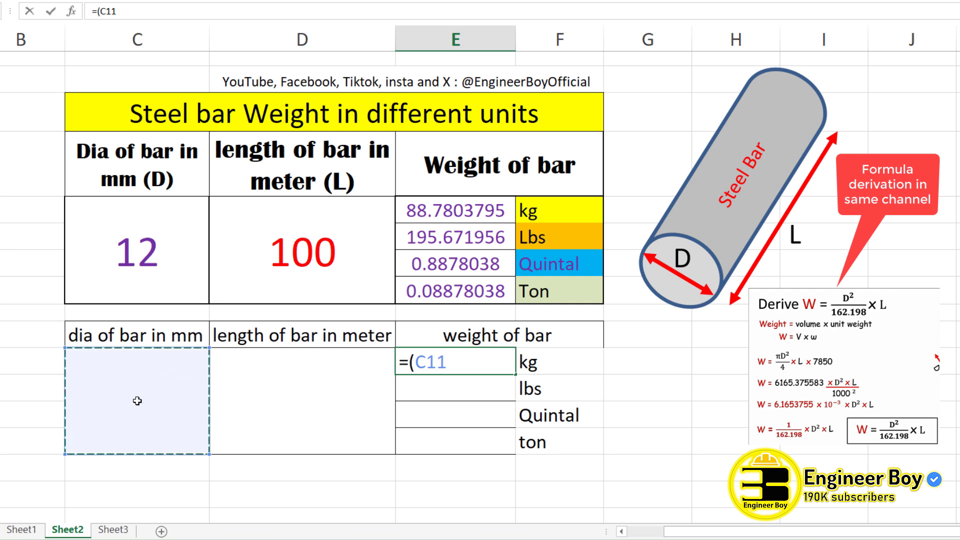
type("^")
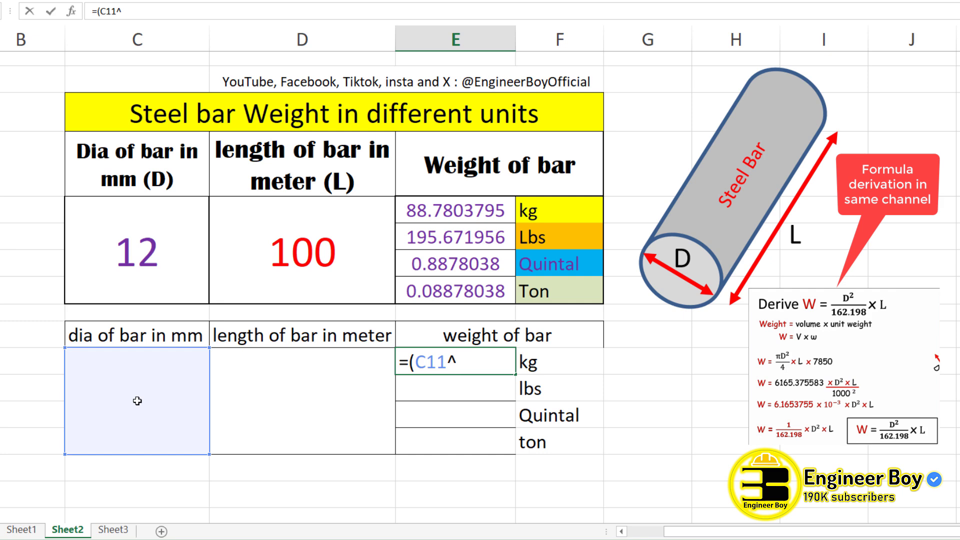
type("2)*")
left_click(303, 381)
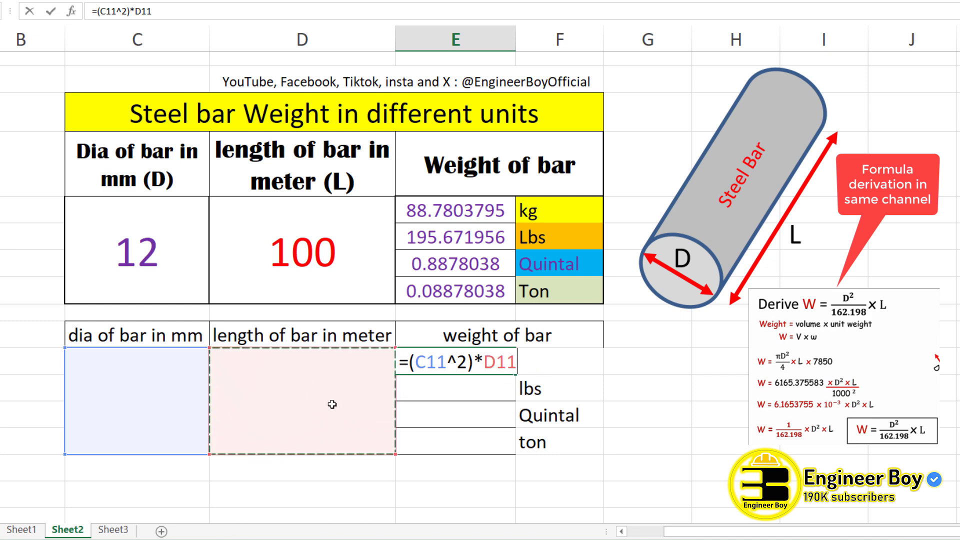
type(")")
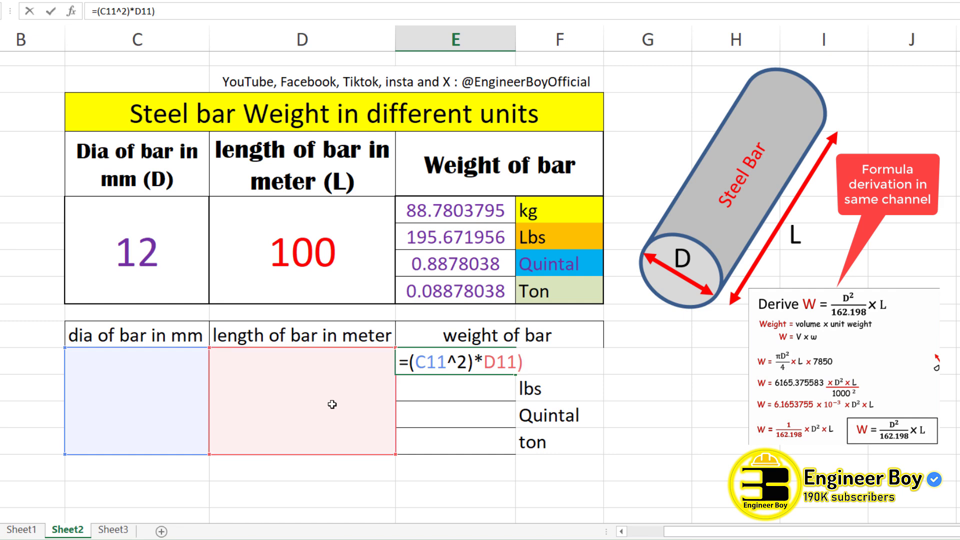
type("/162.198")
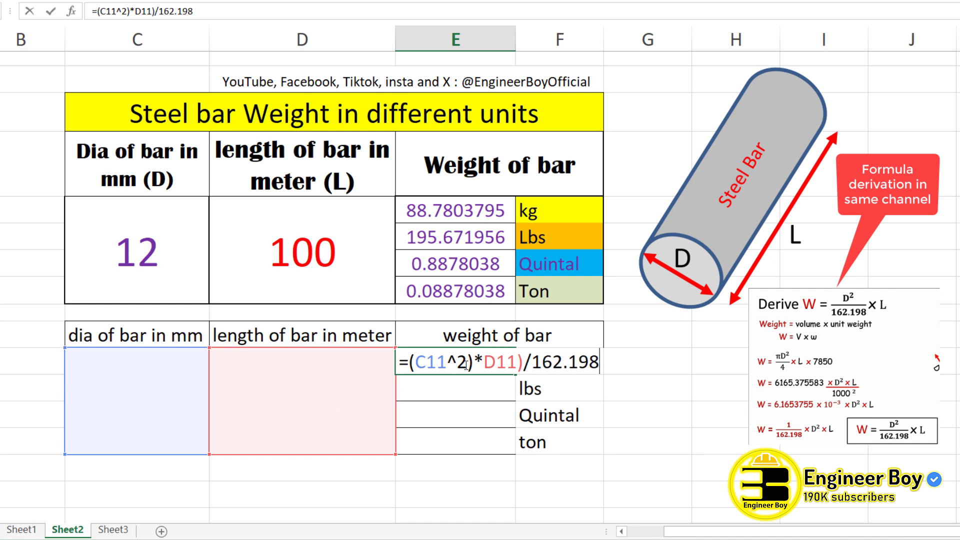
left_click(483, 366)
type("(")
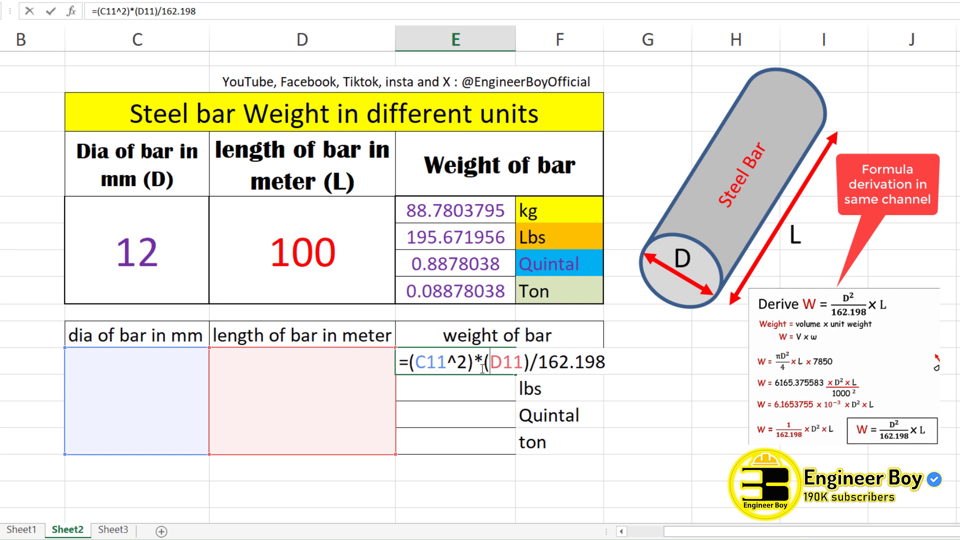
key("Return")
left_click(482, 369)
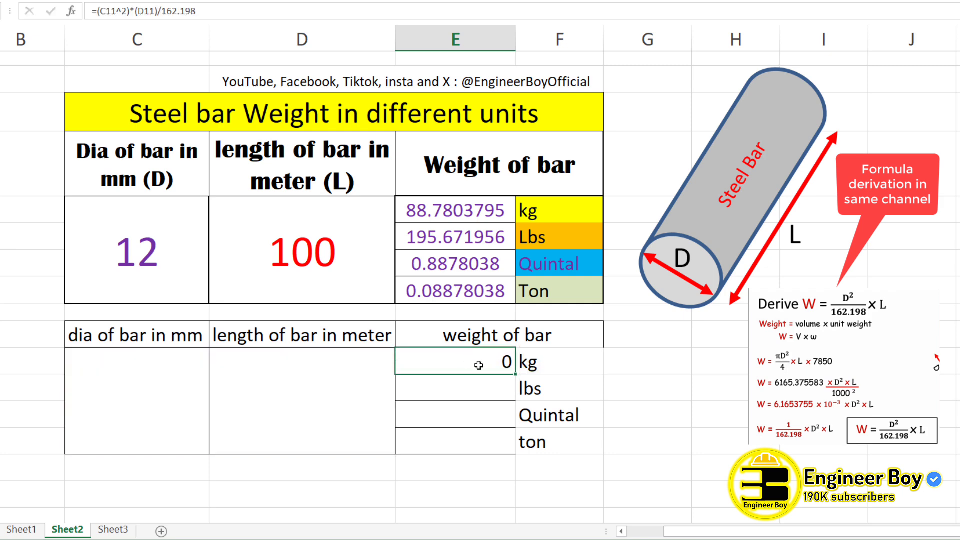
Enter 15 as the bar diameter in mm and 1000 as the bar length in meters in the new table.
left_click(150, 383)
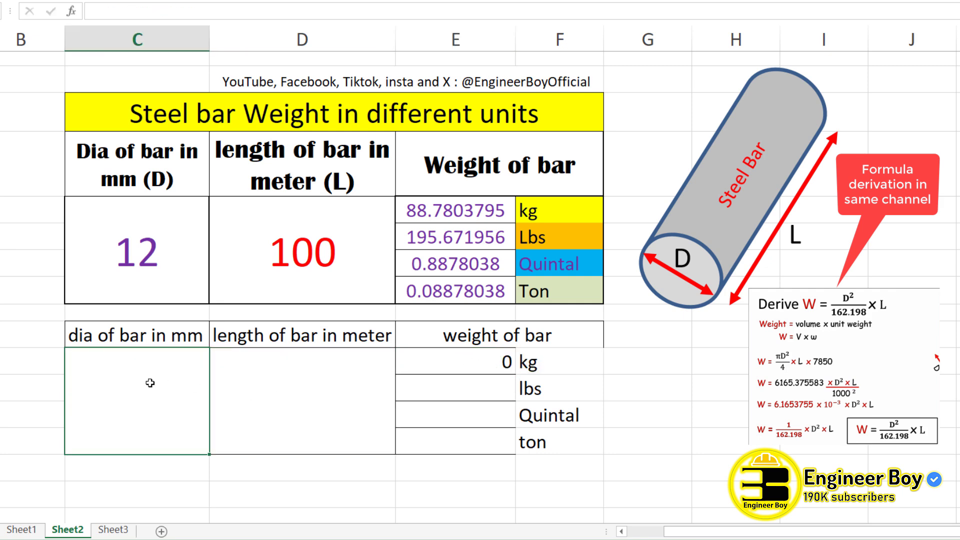
type("15")
left_click(283, 392)
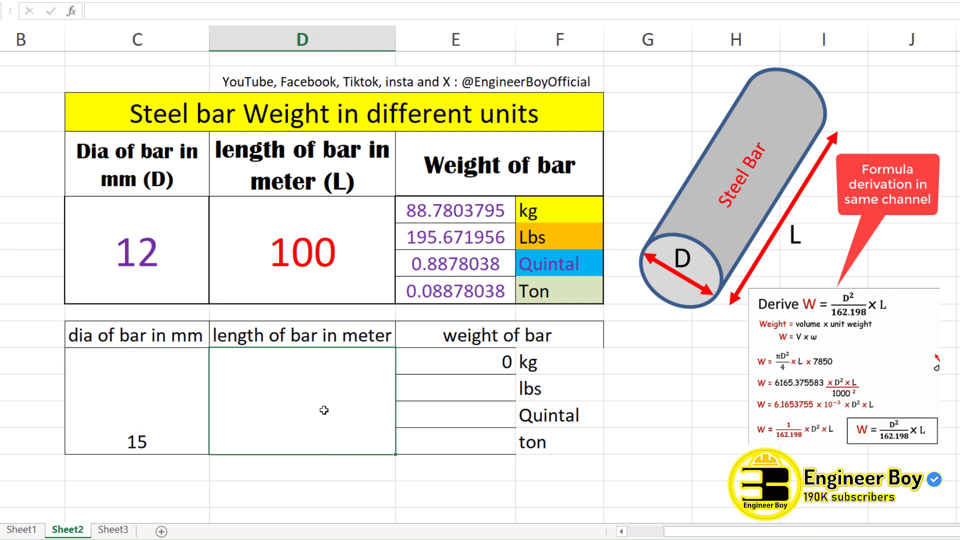
type("1000")
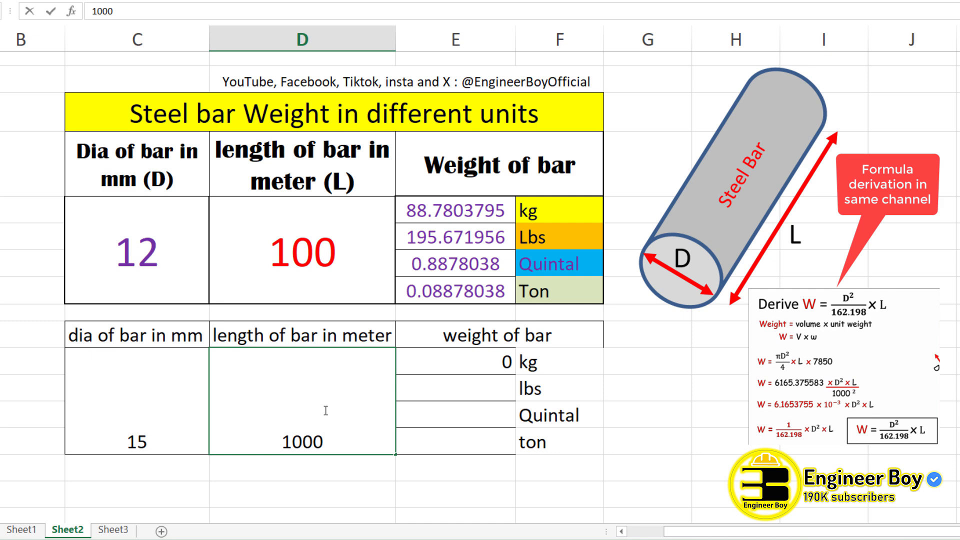
key("Return")
left_click(297, 433)
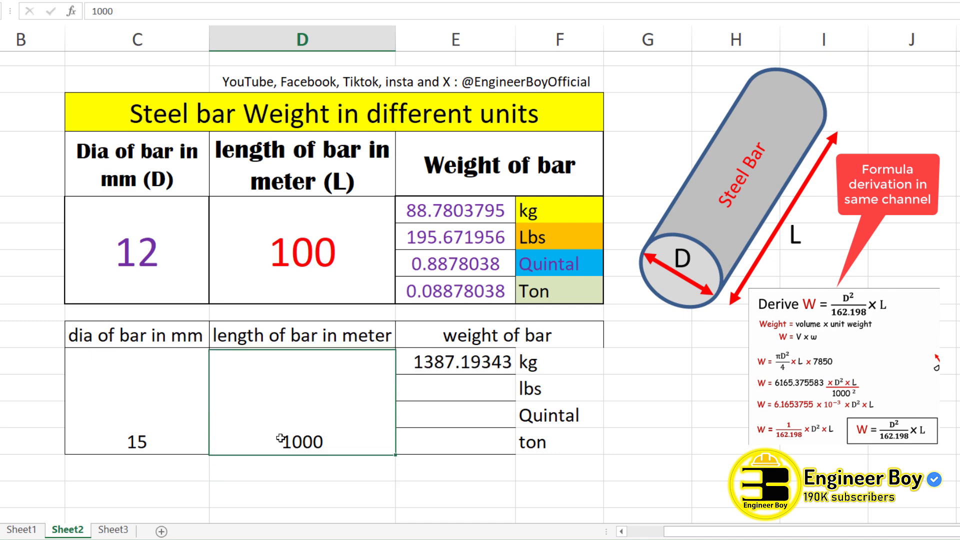
Set the new table's bar diameter to 12 mm and length to 100 m, matching the inputs of the upper table.
left_click(179, 408)
type("12")
left_click(278, 396)
type("100")
key("Return")
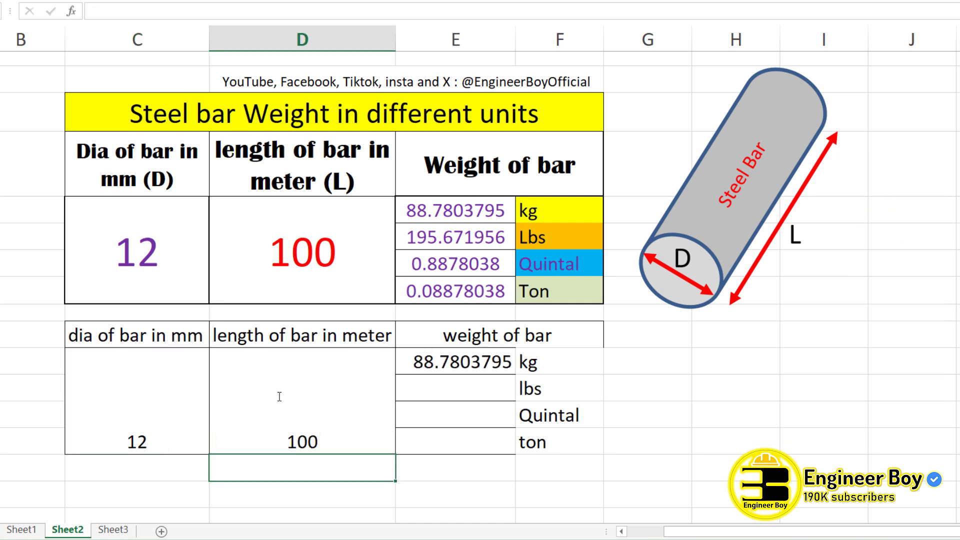
left_click(432, 207)
Enlarge the font of the diameter and length values in the new table.
left_click(267, 451)
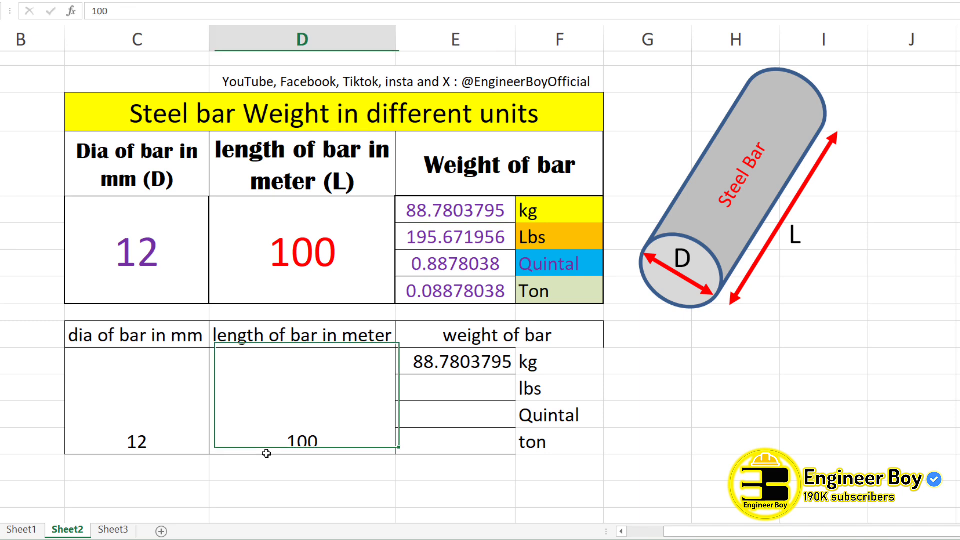
left_click(150, 1)
left_click(160, 9)
left_click(160, 9)
left_click(159, 9)
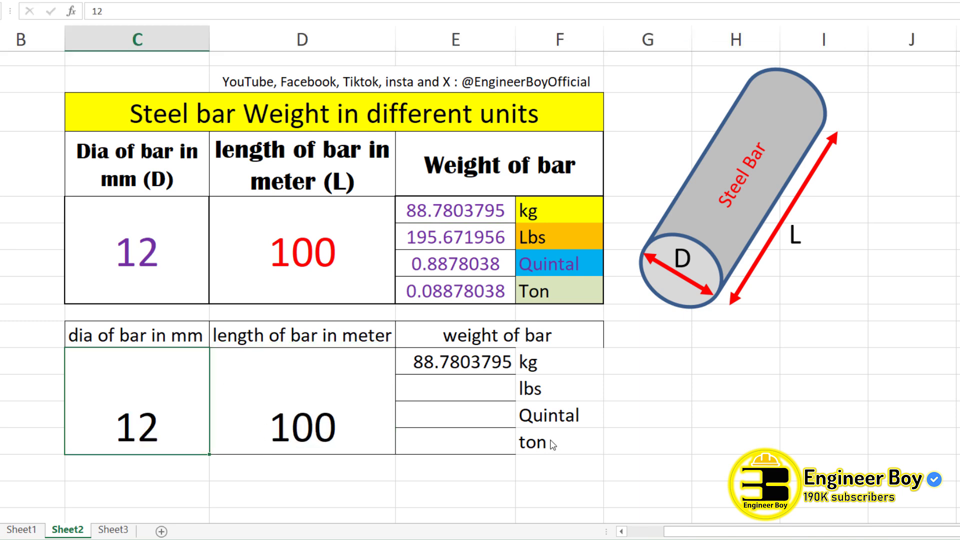
Center the contents of the whole new table, C10 through the ton cell, both horizontally and vertically.
left_click(553, 443)
left_click_drag(553, 443, 144, 340)
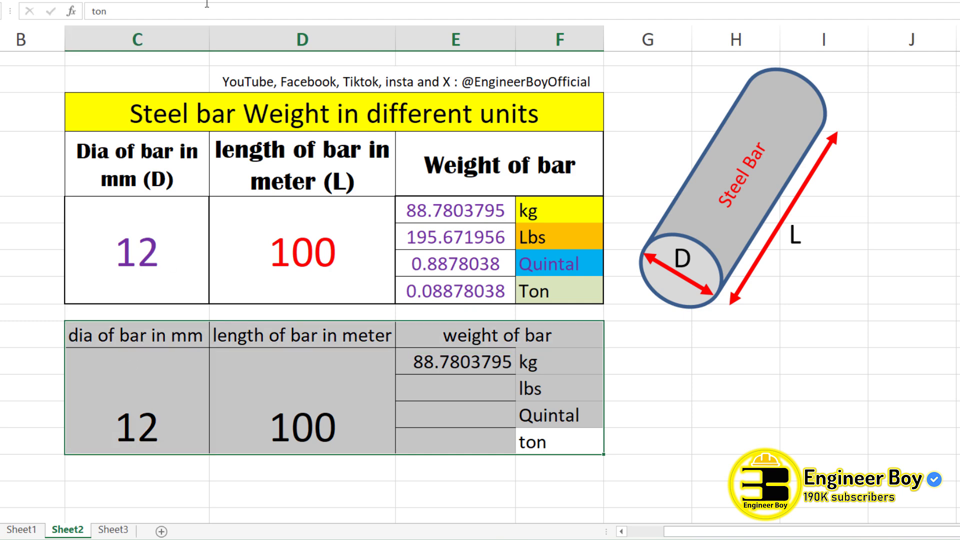
left_click(9, 2)
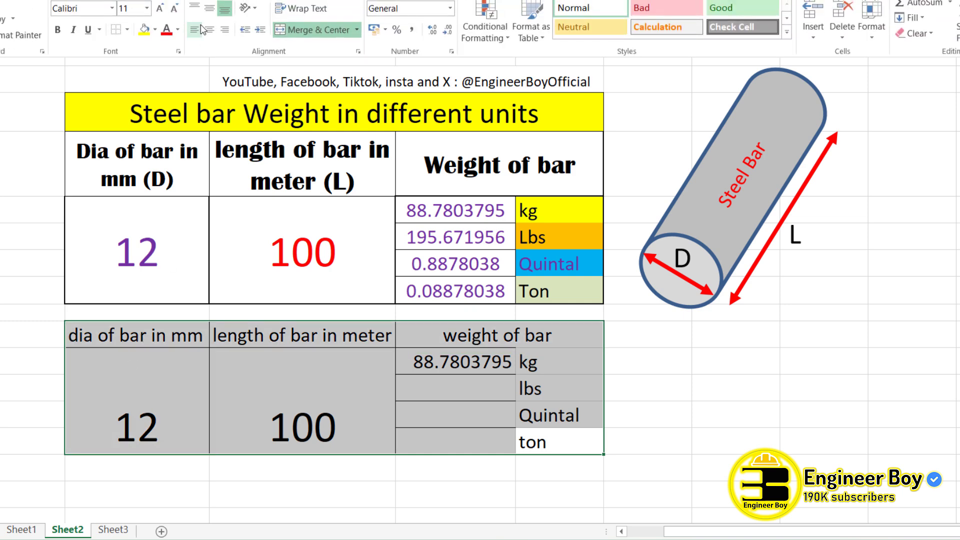
left_click(210, 29)
left_click(209, 8)
Enter the formula =E11*2.204 in E12 to convert the weight from kg to lbs.
left_click(502, 383)
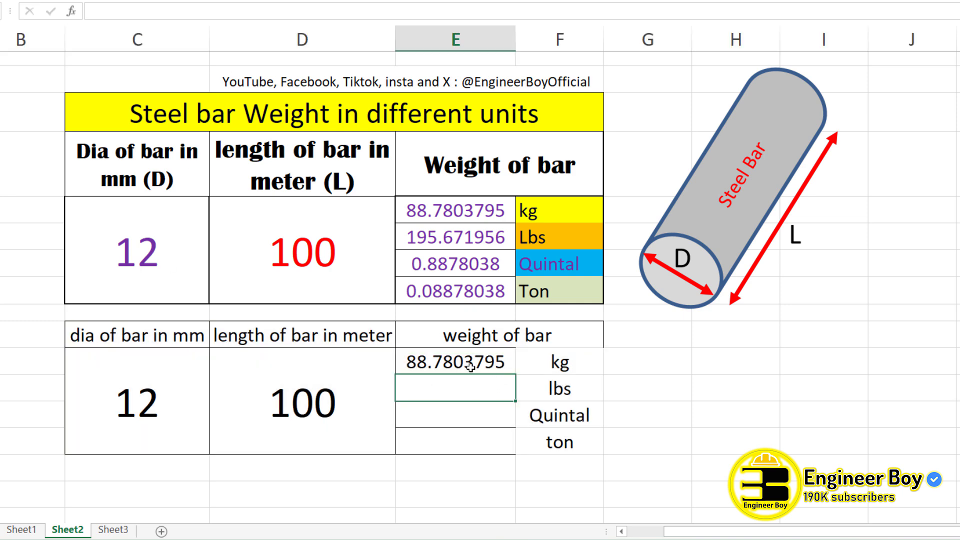
left_click(559, 363)
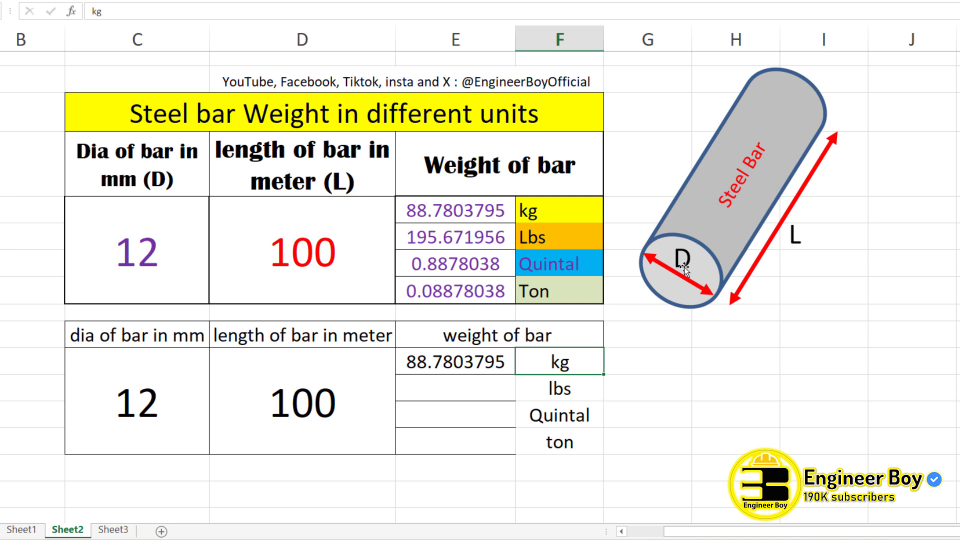
left_click(469, 386)
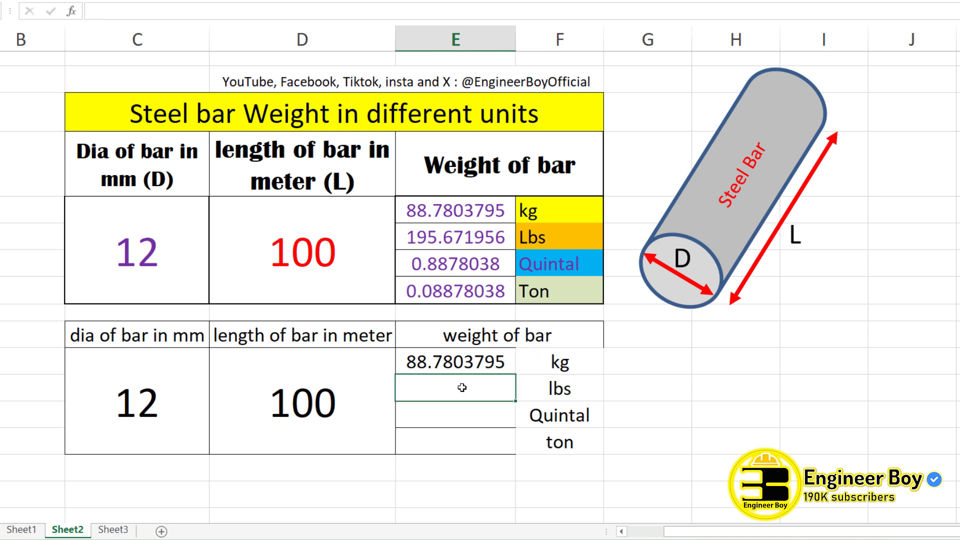
type("=")
left_click(432, 363)
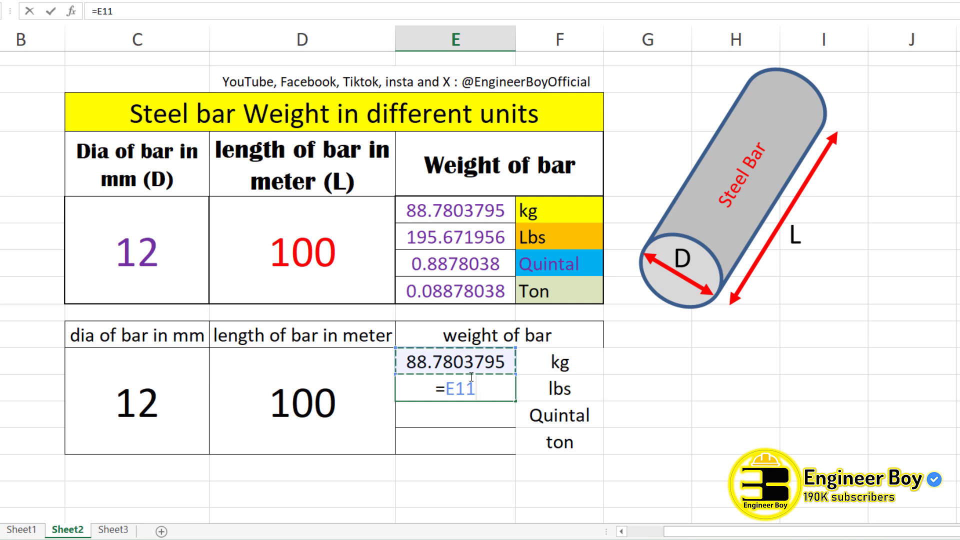
type("*")
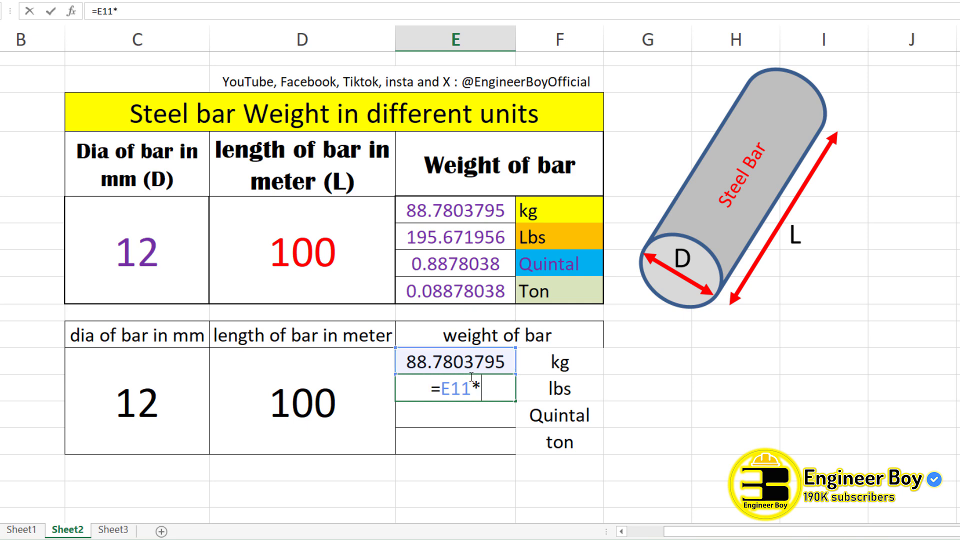
type("2.")
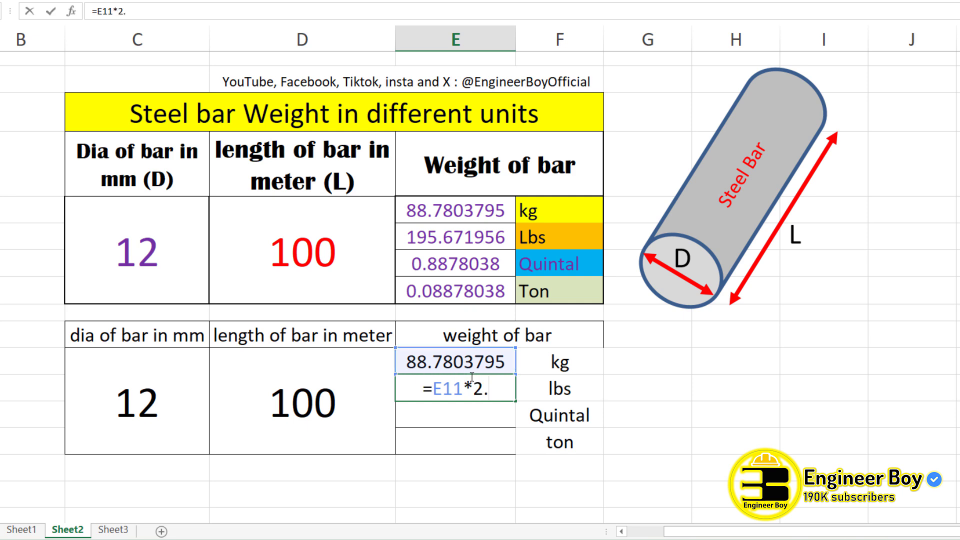
type("204")
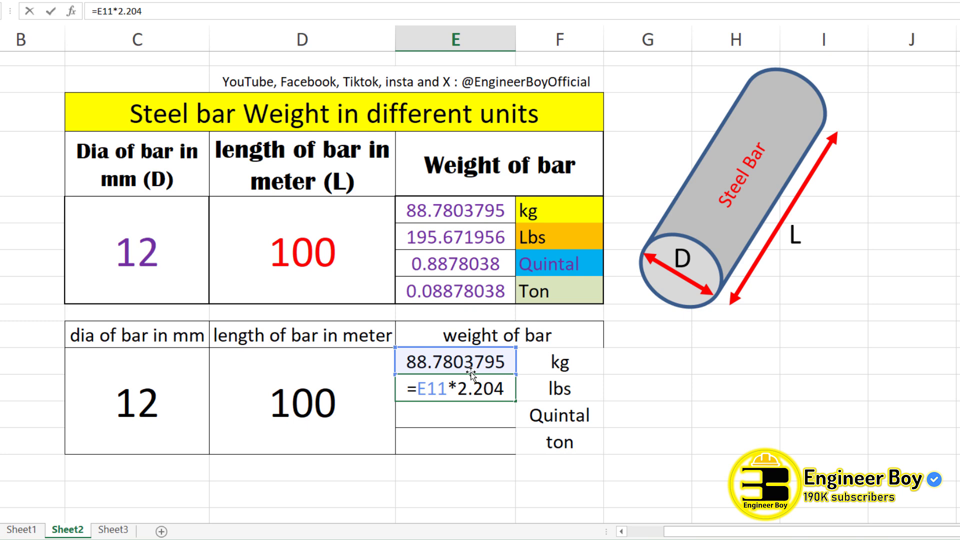
key("Return")
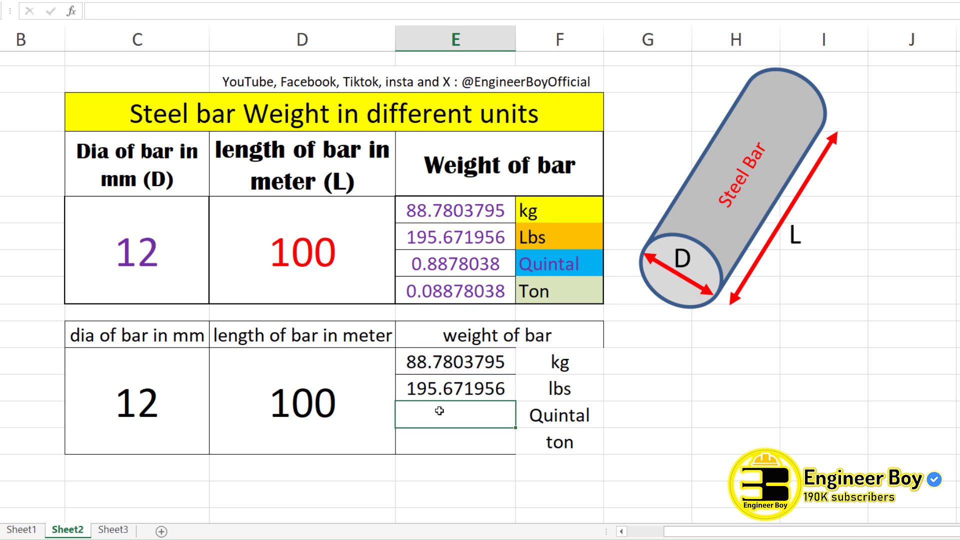
Enter the formula =E11/100 in E13 to convert the weight from kg to quintal.
type("=")
left_click(436, 360)
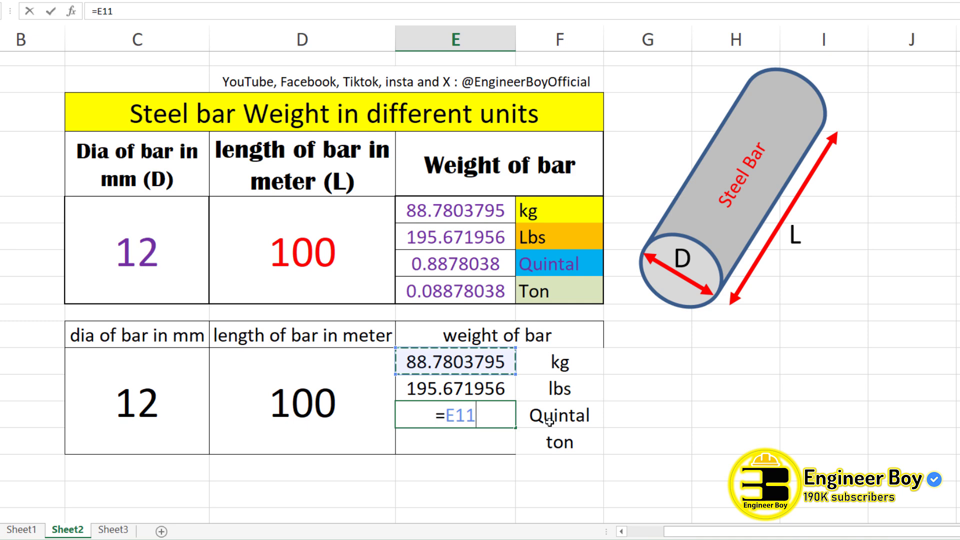
type("/100")
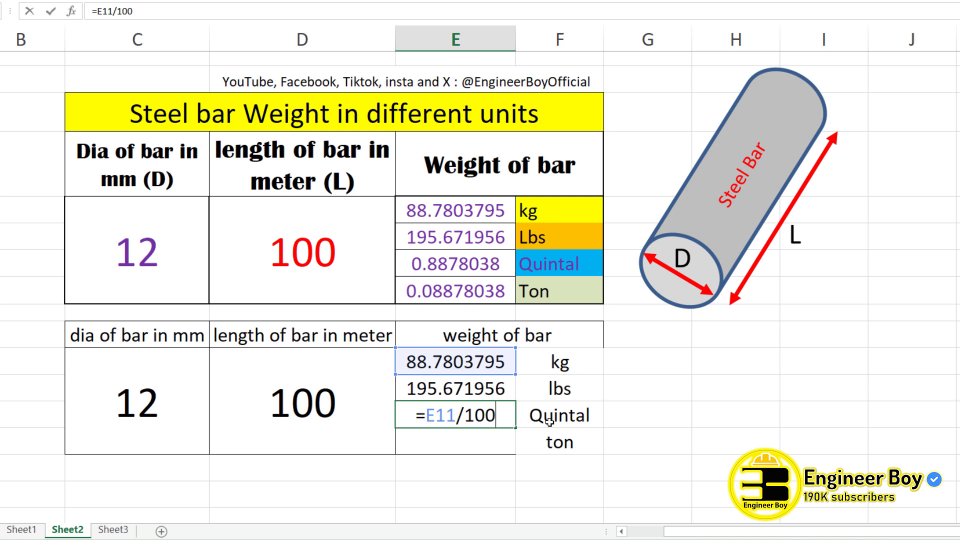
key("Return")
left_click(452, 413)
Enter the formula =E11/1000 in E14 to convert the weight from kg to ton.
left_click(446, 444)
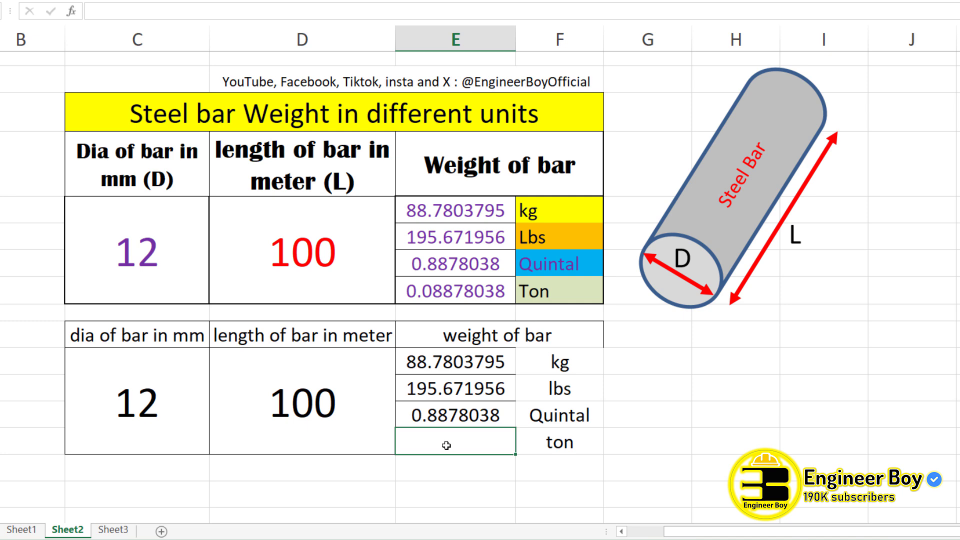
type("=")
left_click(445, 360)
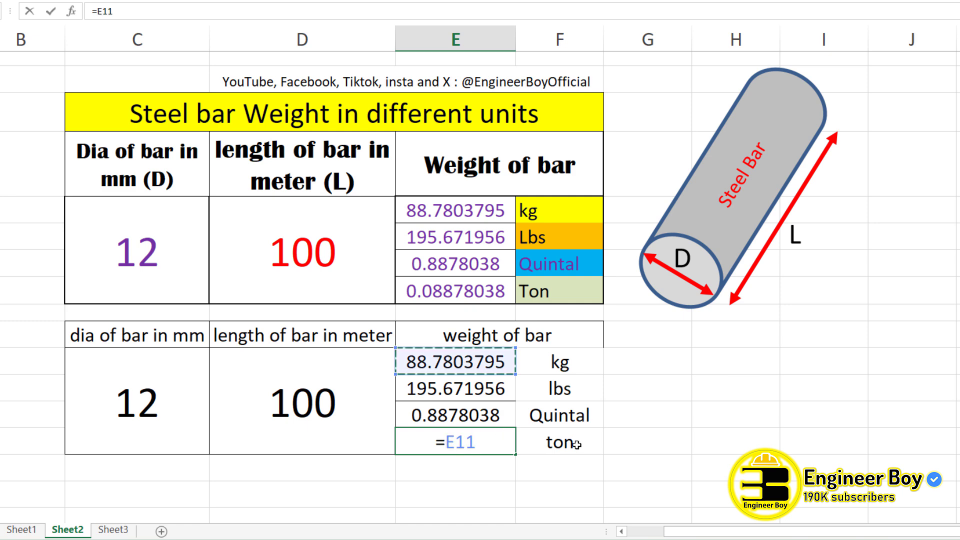
type("/1000")
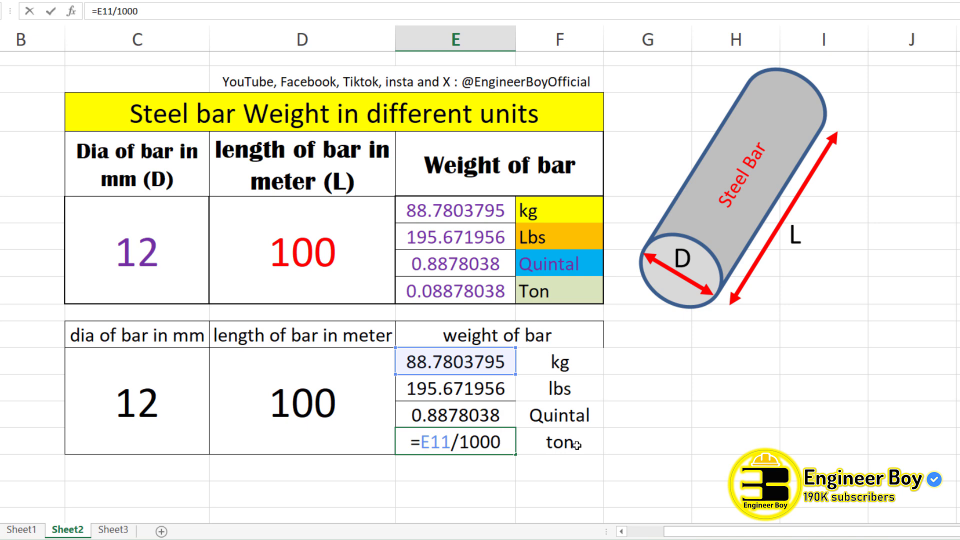
key("Return")
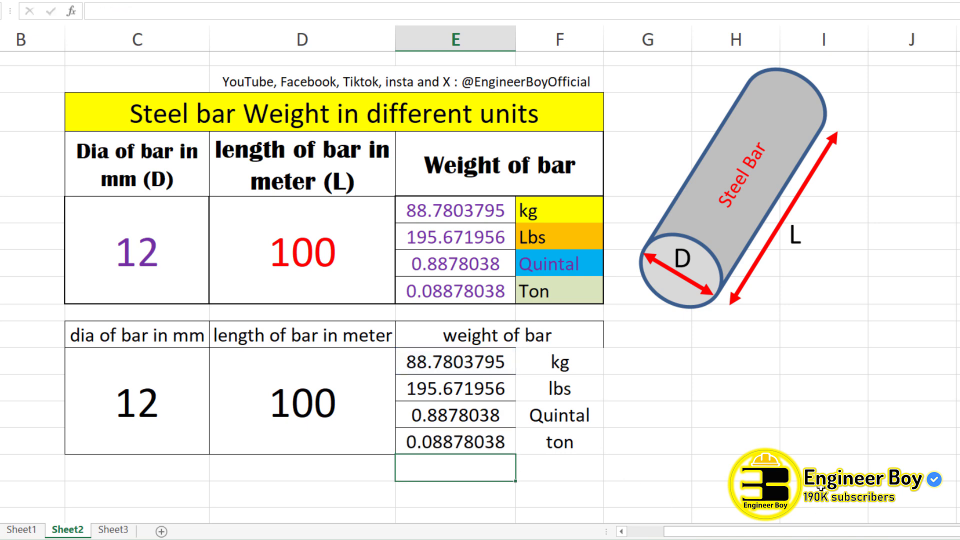
Apply a Thick Box Border around the whole new table, from the diameter heading through the ton cell.
left_click(798, 440)
left_click_drag(518, 337, 118, 426)
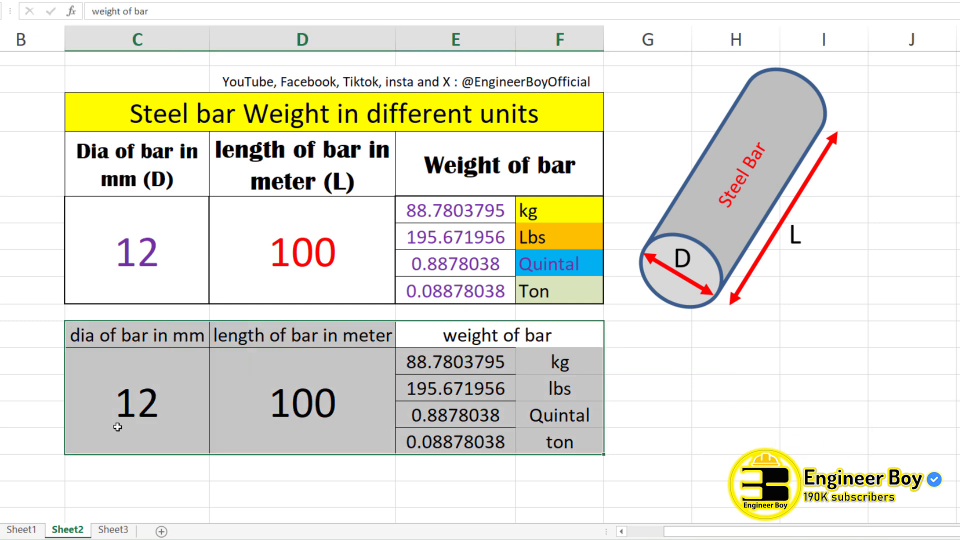
left_click(125, 0)
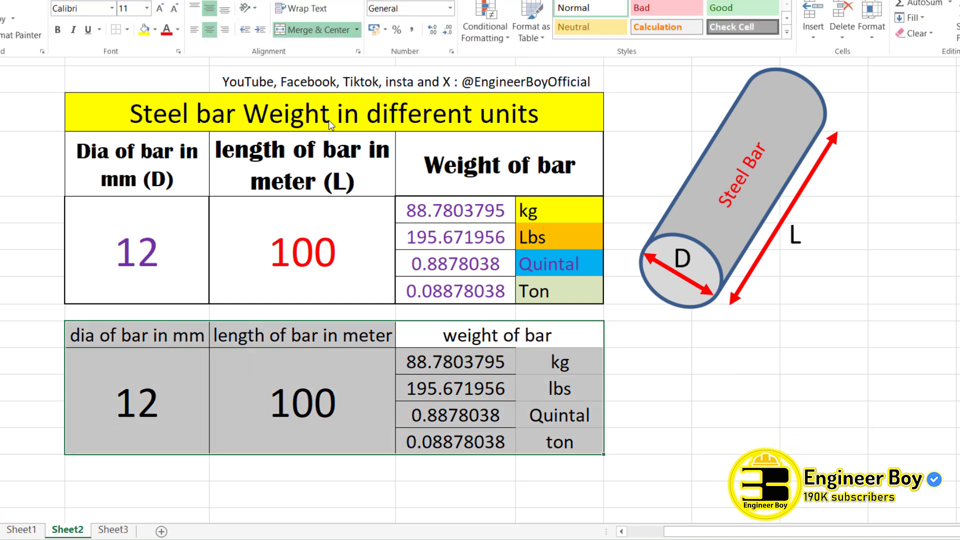
left_click(127, 29)
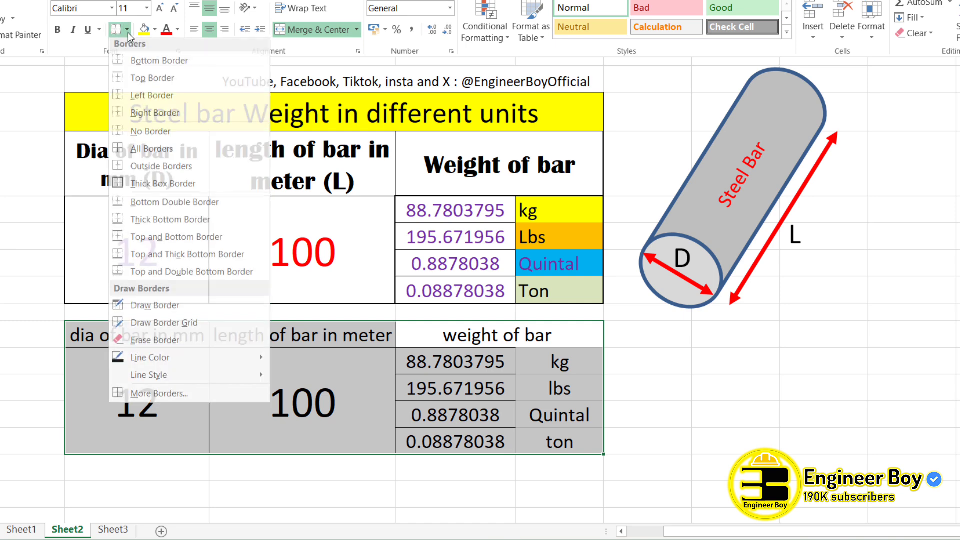
left_click(150, 188)
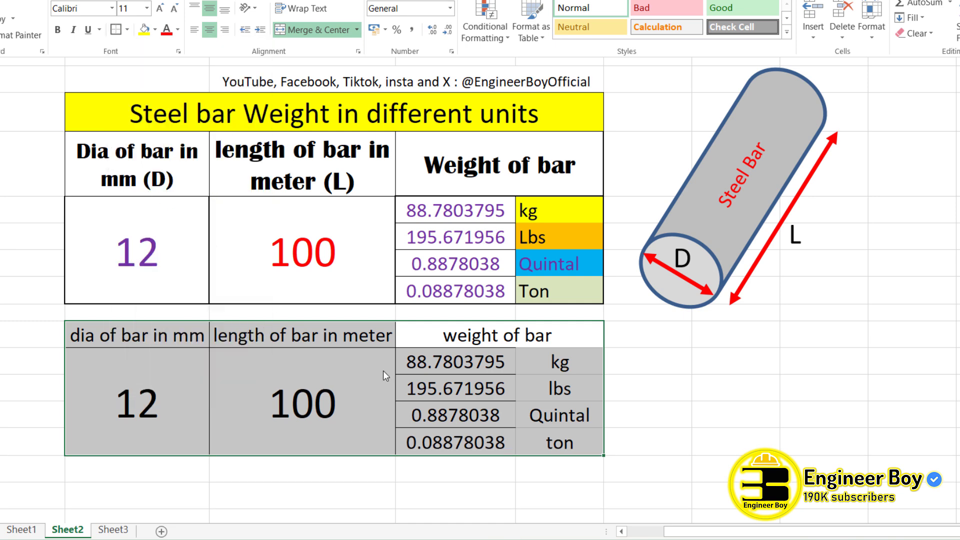
left_click(534, 394)
left_click(586, 445)
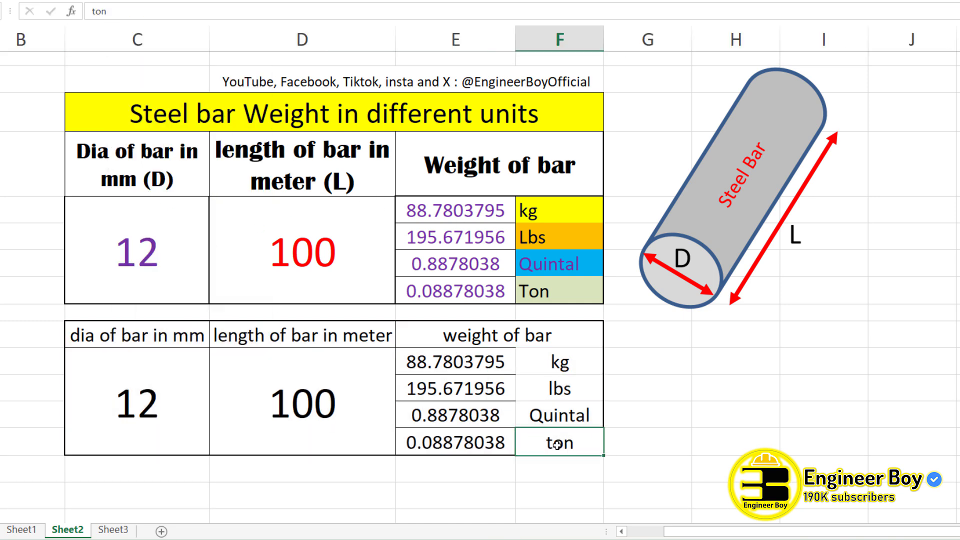
Set the new table's bar diameter to 30 mm and its length to 500 m.
left_click(167, 399)
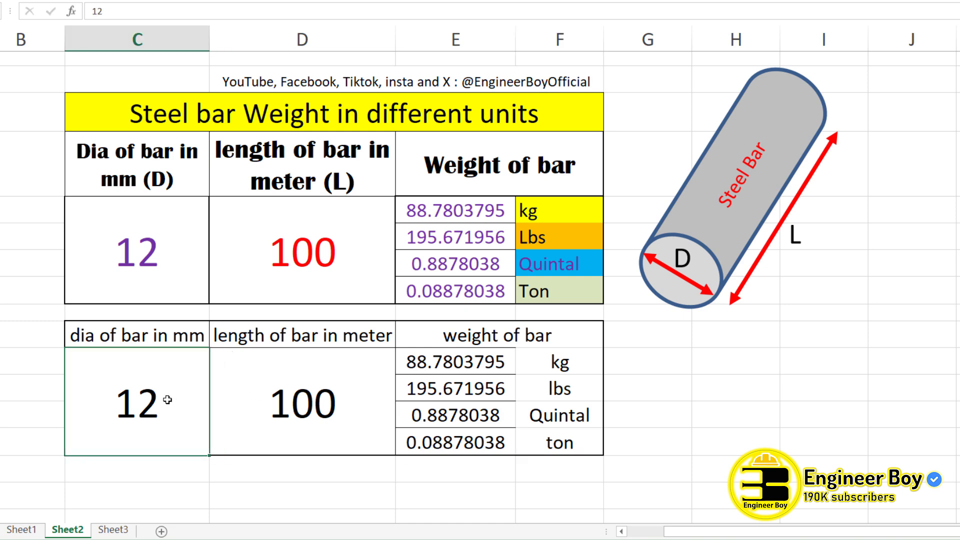
type("30")
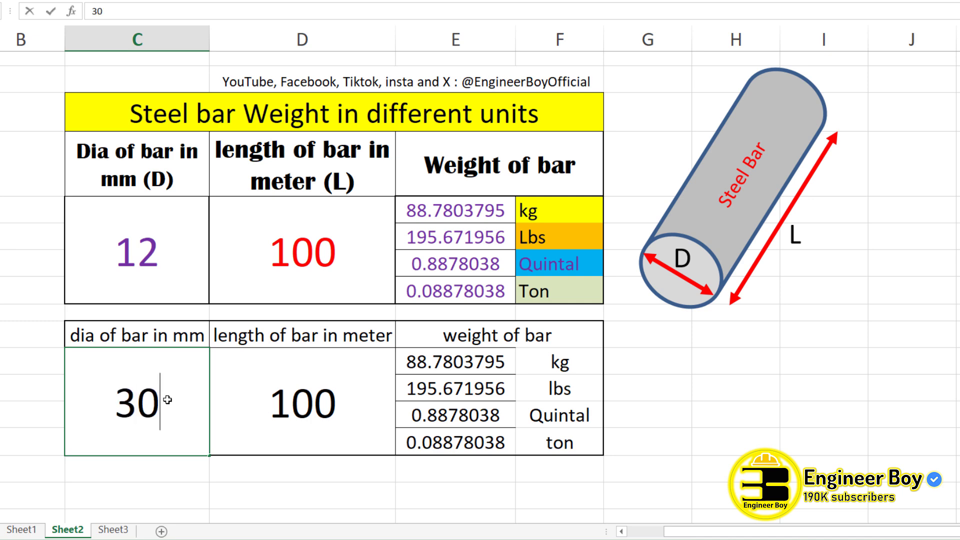
left_click(295, 409)
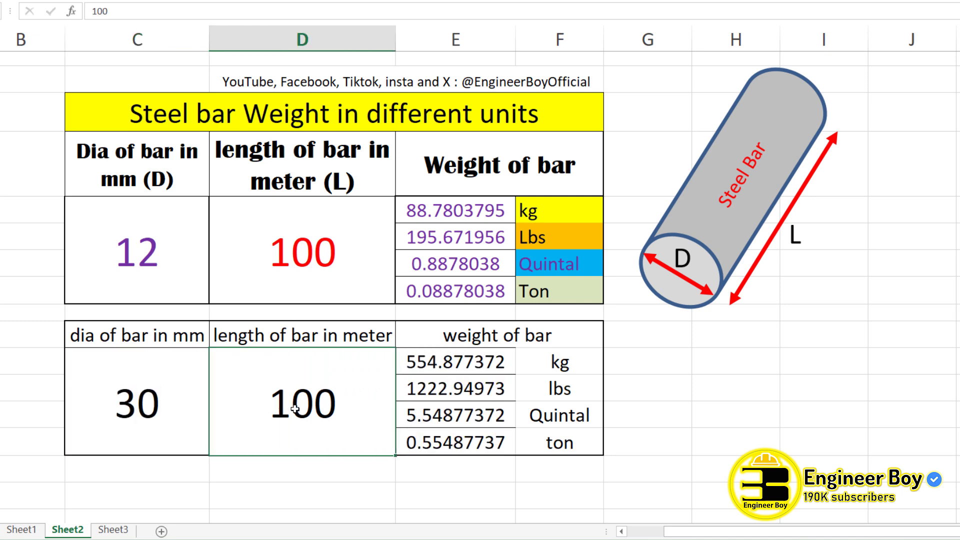
type("500")
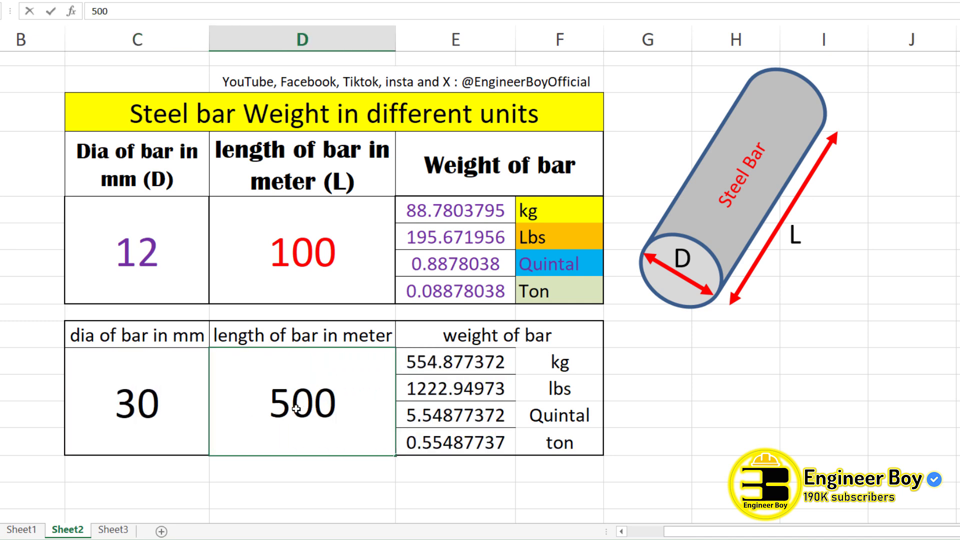
key("Return")
Examine the calculated bar weight in kg, lbs, quintal and ton in E11 to E14.
left_click(431, 354)
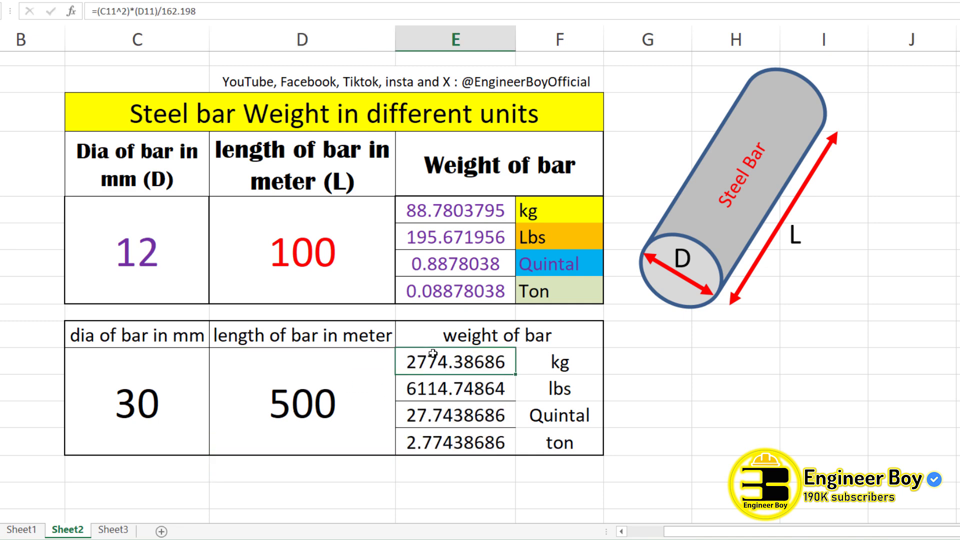
left_click(563, 369)
left_click(410, 369)
left_click(535, 374)
left_click(430, 389)
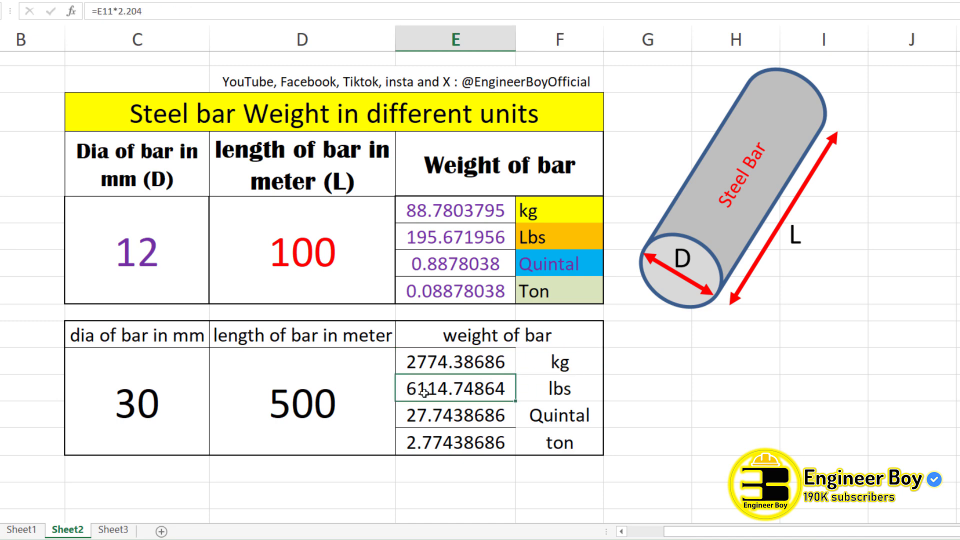
left_click(533, 393)
left_click(430, 418)
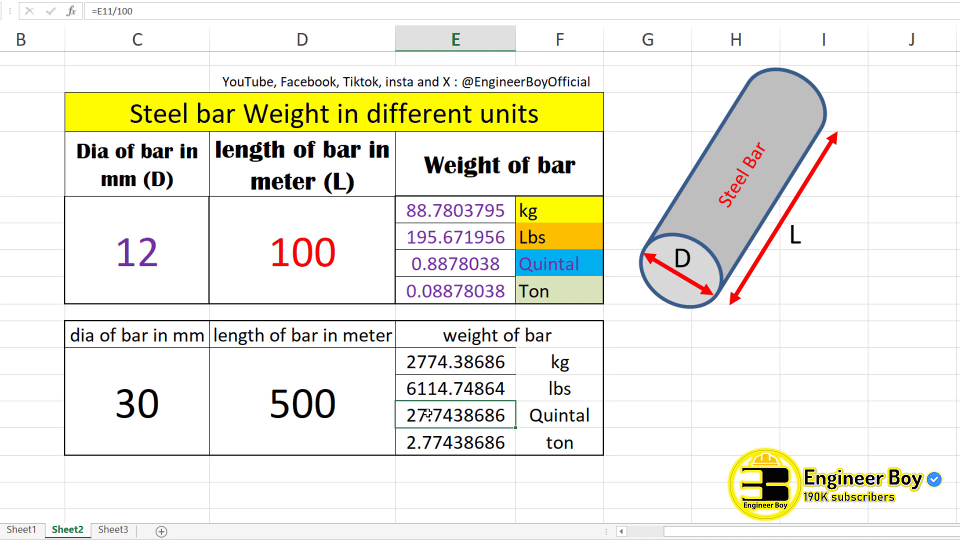
left_click(540, 408)
left_click(427, 441)
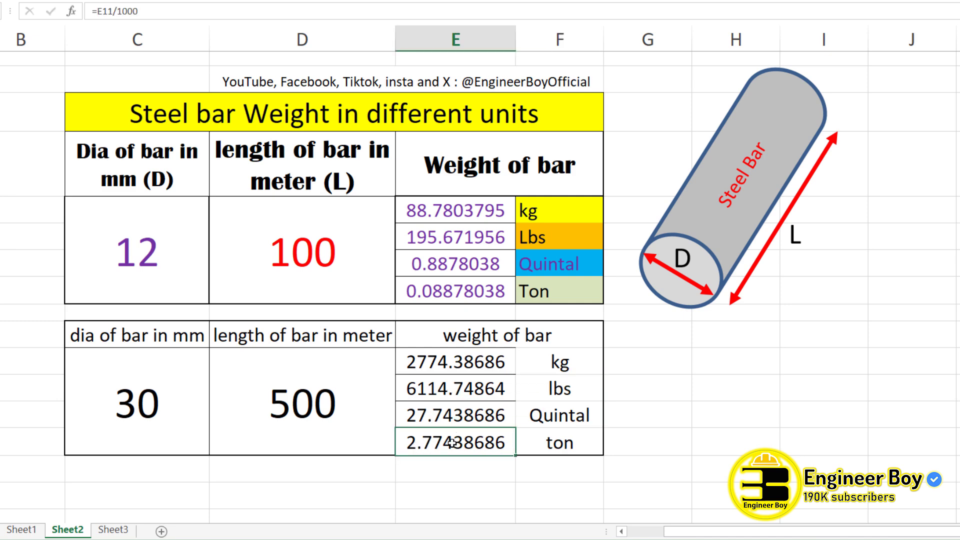
left_click(561, 448)
left_click(655, 450)
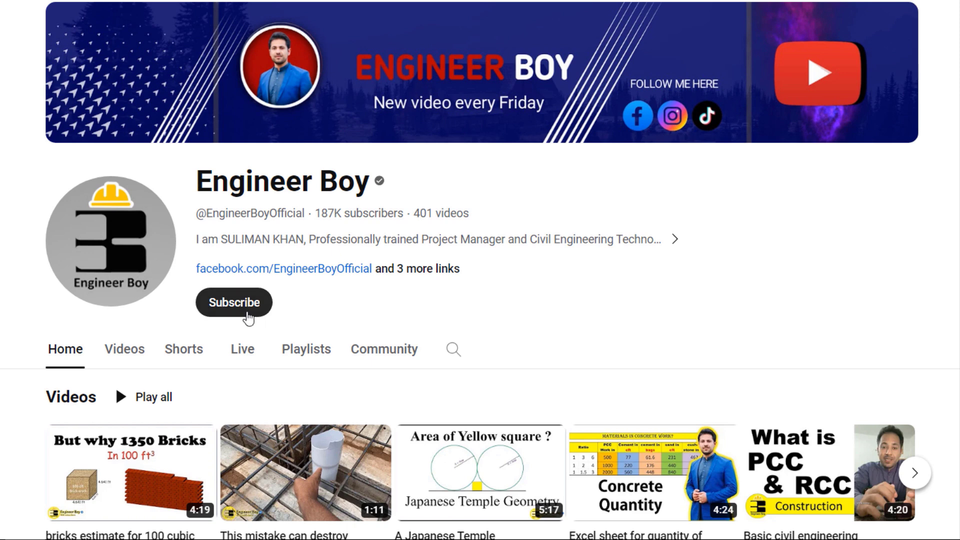
On YouTube, subscribe to the Engineer Boy channel and turn on its notifications.
left_click(238, 310)
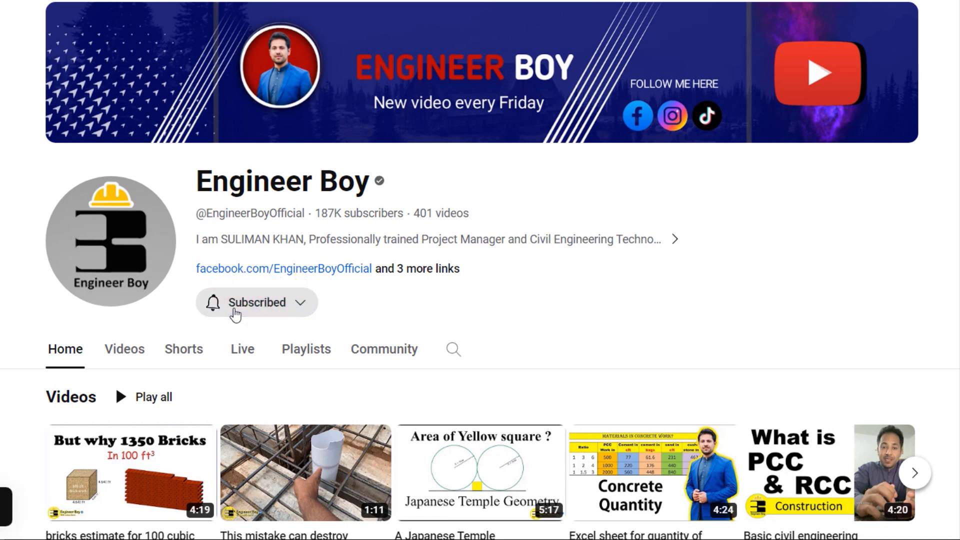
left_click(214, 304)
left_click(258, 338)
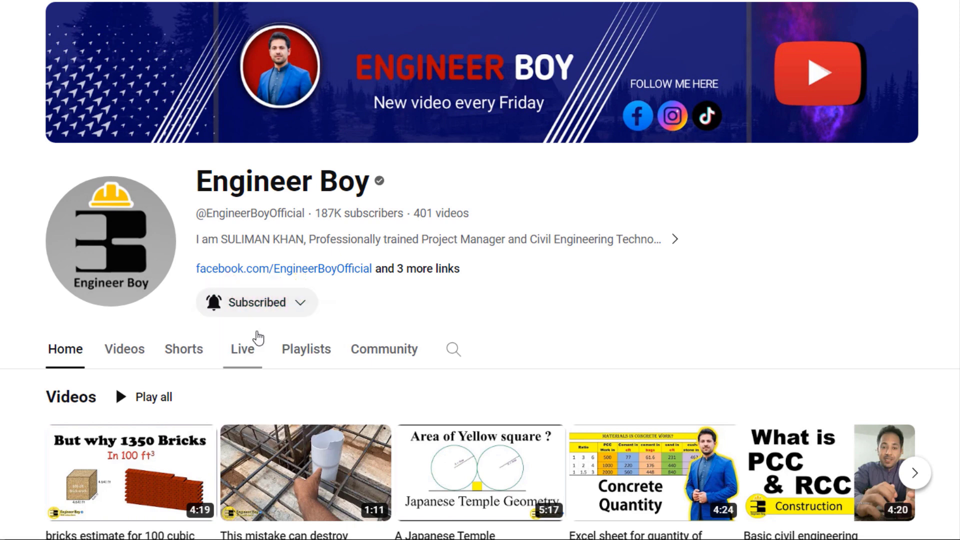